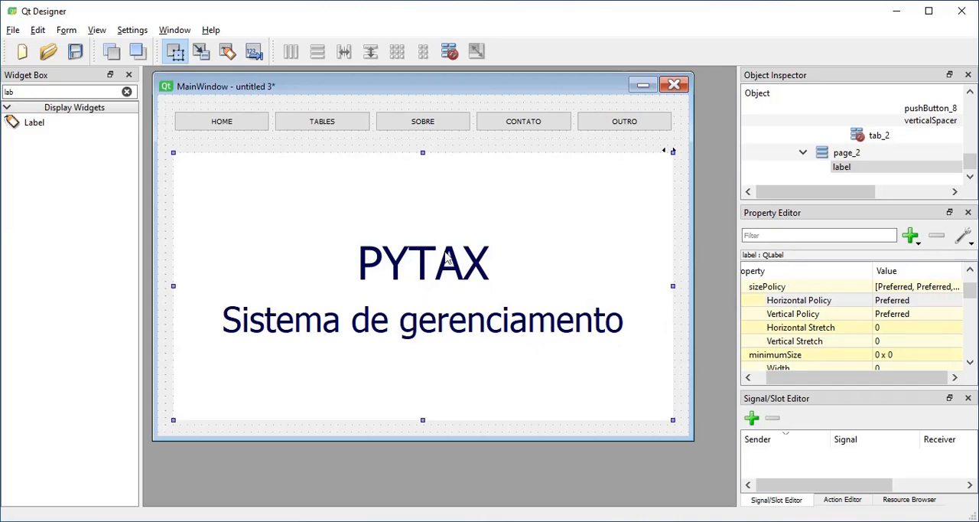
Create a new form from the Widget template, move it over the MainWindow form and enlarge it.
{"action": "left_click", "coordinate": [15, 30]}
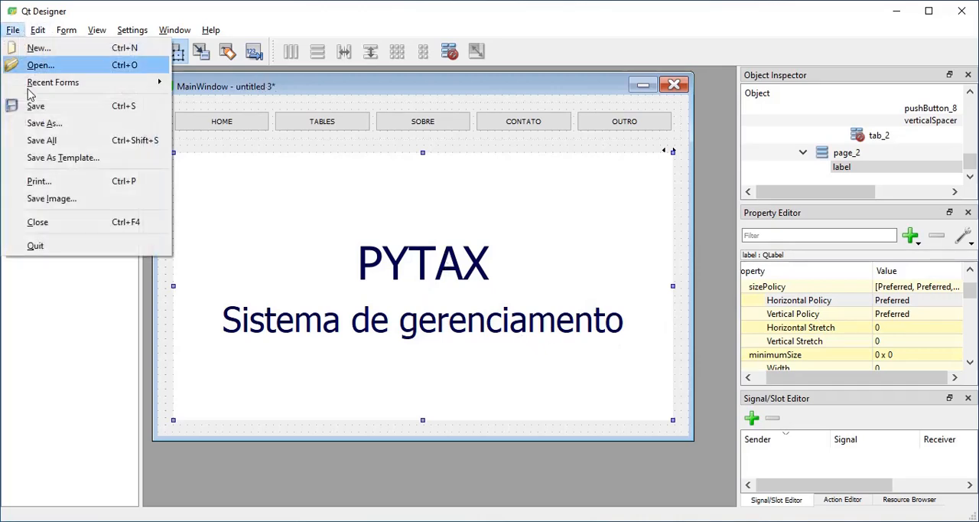
{"action": "left_click", "coordinate": [64, 49]}
{"action": "left_click", "coordinate": [375, 194]}
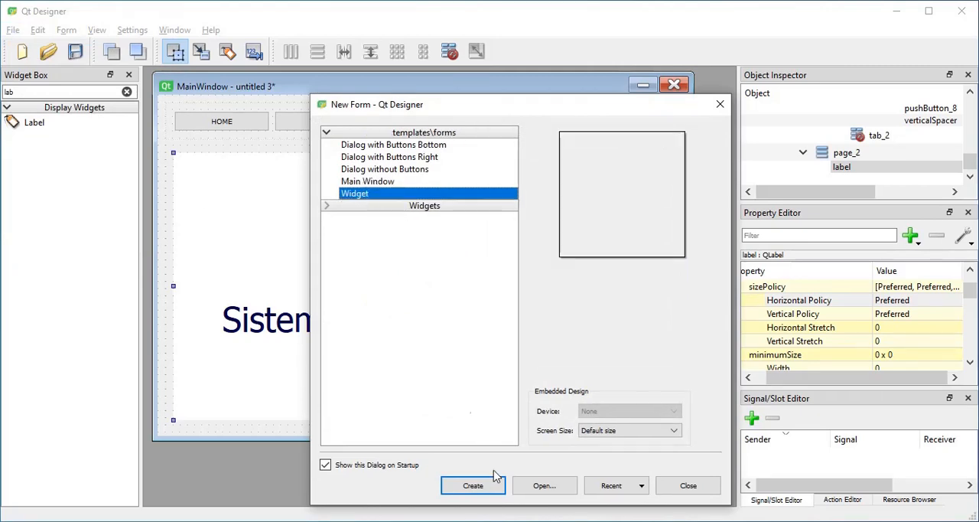
{"action": "left_click", "coordinate": [491, 484]}
{"action": "left_click_drag", "start_coordinate": [332, 457], "coordinate": [385, 133]}
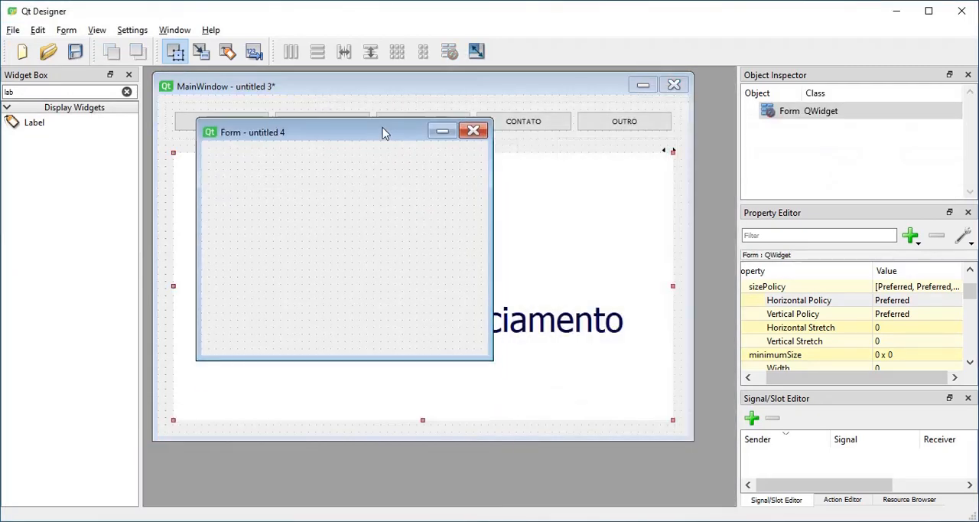
{"action": "left_click_drag", "start_coordinate": [487, 354], "coordinate": [583, 388]}
Add three Label widgets to the new form and arrange them in a horizontal layout.
{"action": "left_click_drag", "start_coordinate": [17, 124], "coordinate": [238, 244]}
{"action": "left_click_drag", "start_coordinate": [46, 126], "coordinate": [352, 275]}
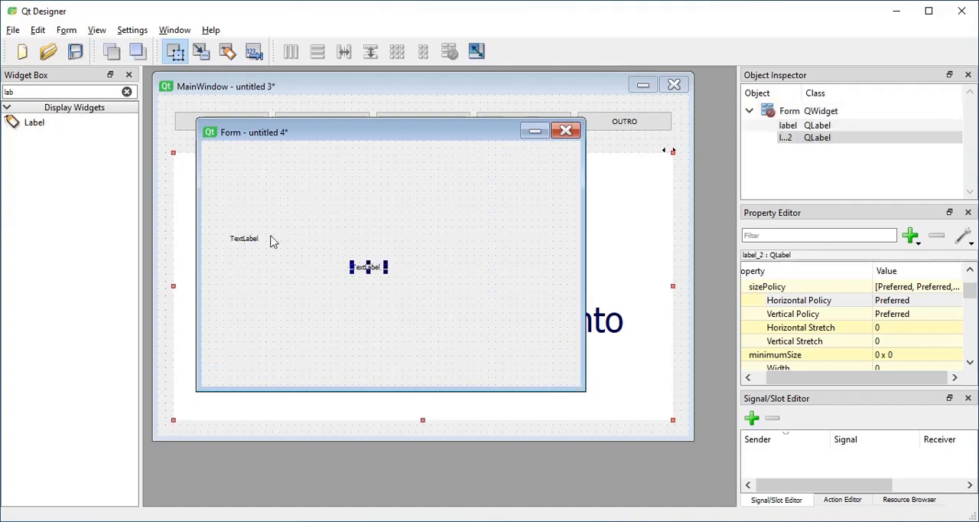
{"action": "left_click_drag", "start_coordinate": [35, 127], "coordinate": [440, 270]}
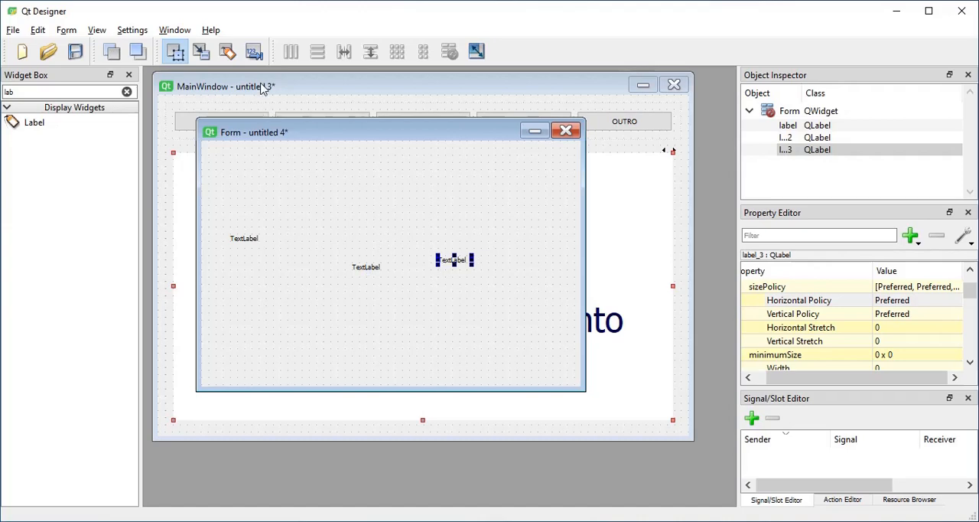
{"action": "left_click", "coordinate": [311, 151]}
{"action": "left_click", "coordinate": [296, 62]}
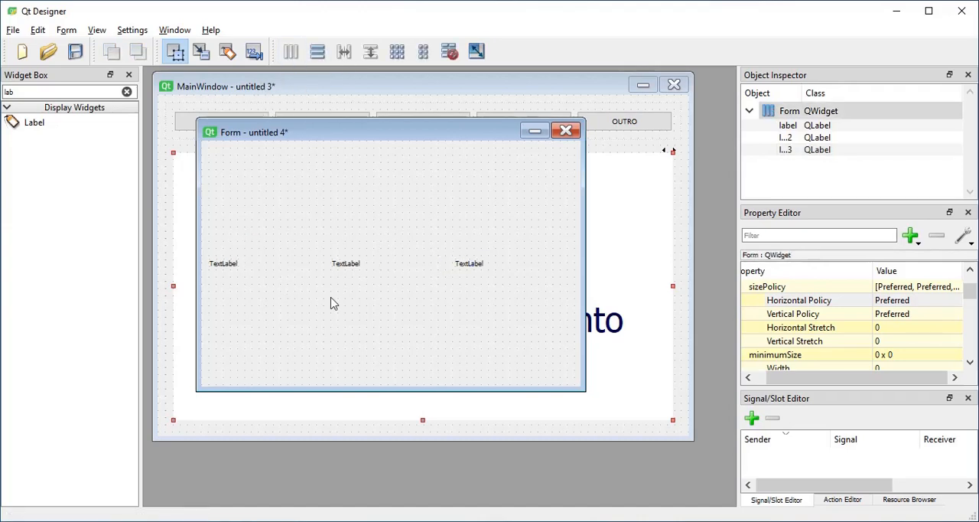
Give the first label a purple background through its style sheet, background-color rgb(170, 0, 255).
{"action": "right_click", "coordinate": [267, 273]}
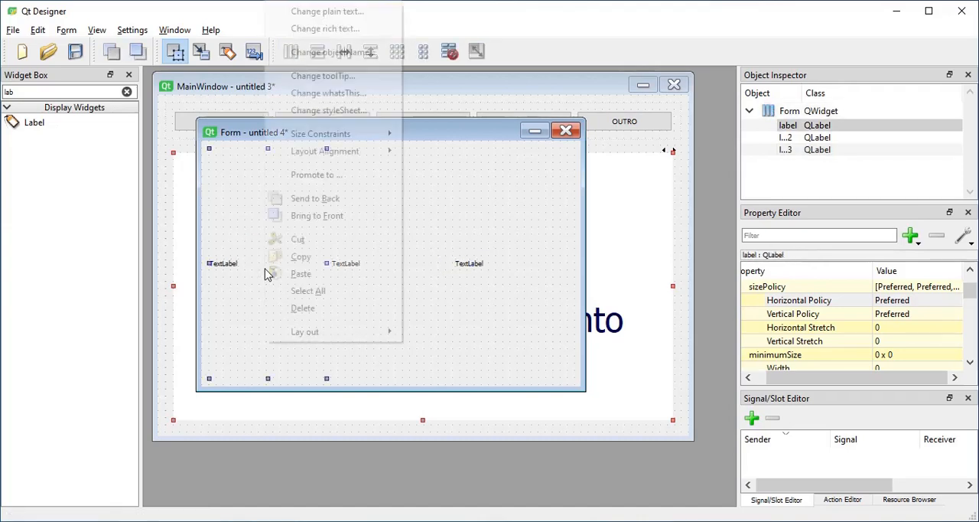
{"action": "left_click", "coordinate": [364, 112]}
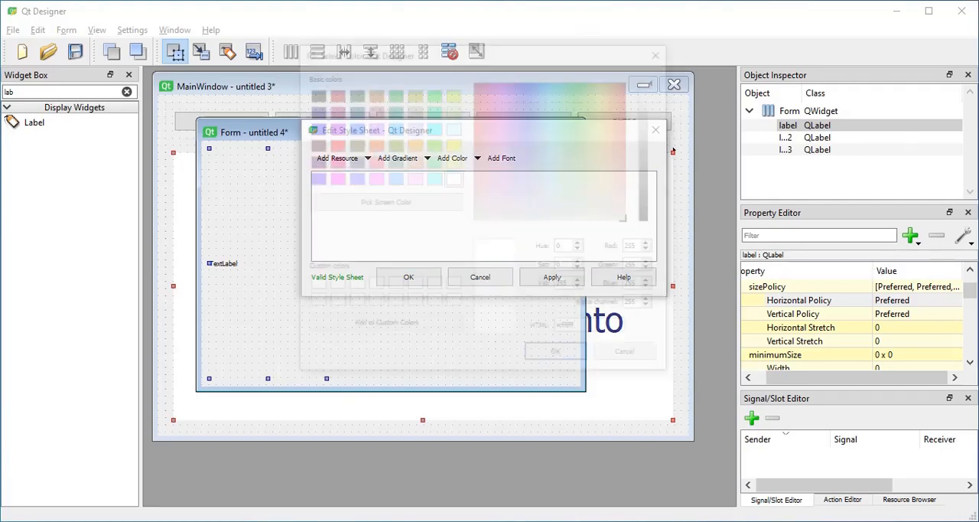
{"action": "left_click", "coordinate": [352, 145]}
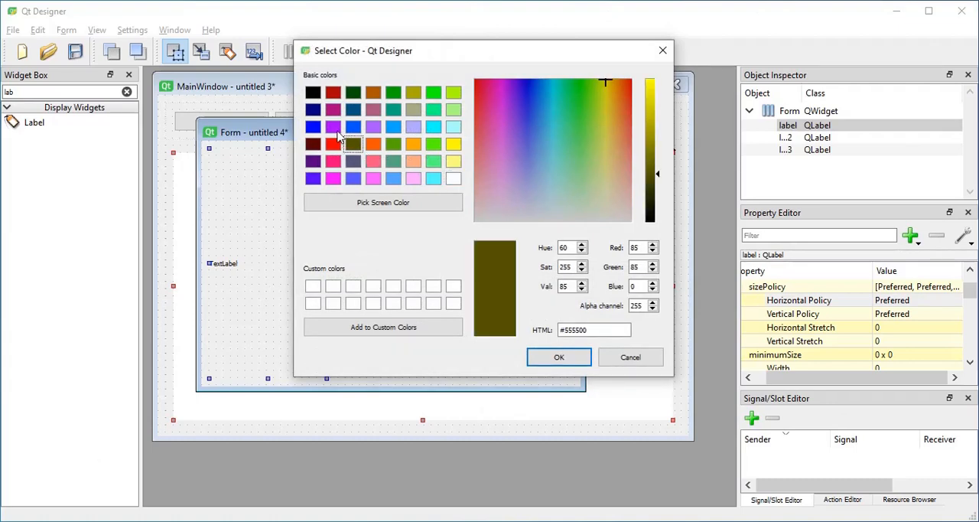
{"action": "left_click", "coordinate": [334, 127]}
{"action": "left_click", "coordinate": [558, 356]}
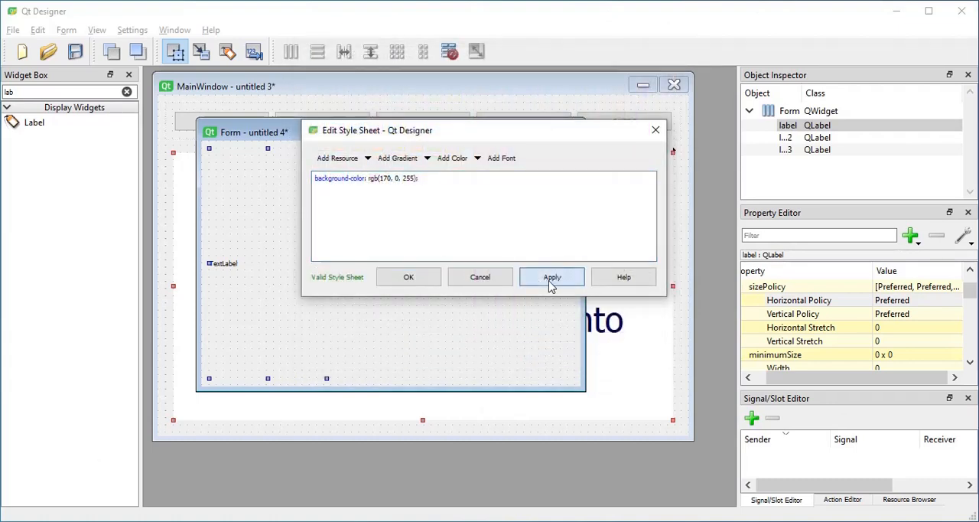
{"action": "left_click", "coordinate": [551, 280]}
{"action": "left_click", "coordinate": [436, 280]}
Give the third label a light cyan background through its style sheet, background-color rgb(170, 255, 255).
{"action": "left_click", "coordinate": [470, 298]}
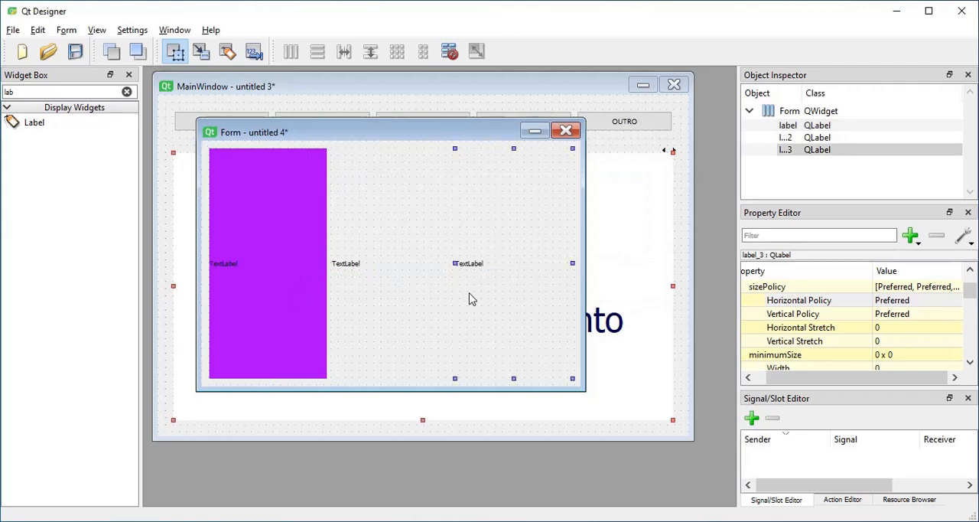
{"action": "right_click", "coordinate": [470, 299]}
{"action": "left_click", "coordinate": [520, 113]}
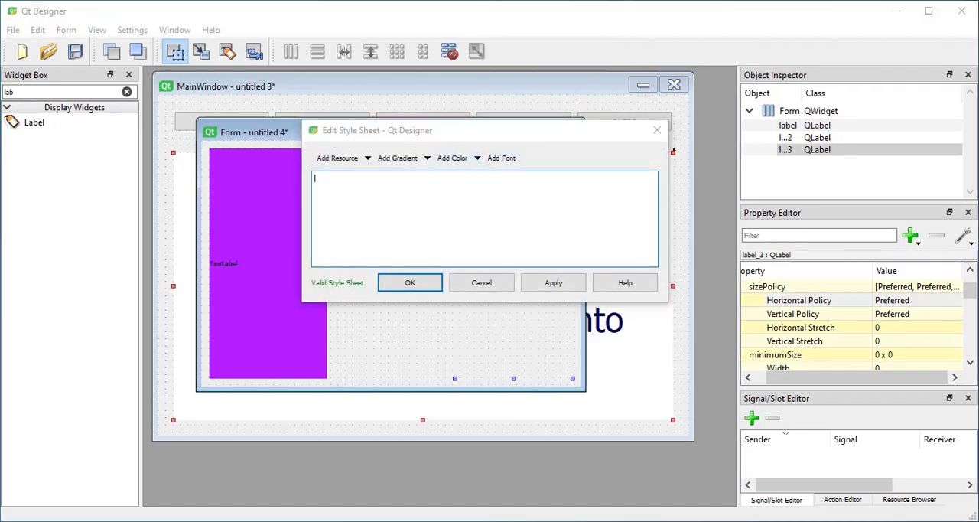
{"action": "left_click", "coordinate": [459, 157]}
{"action": "left_click", "coordinate": [454, 130]}
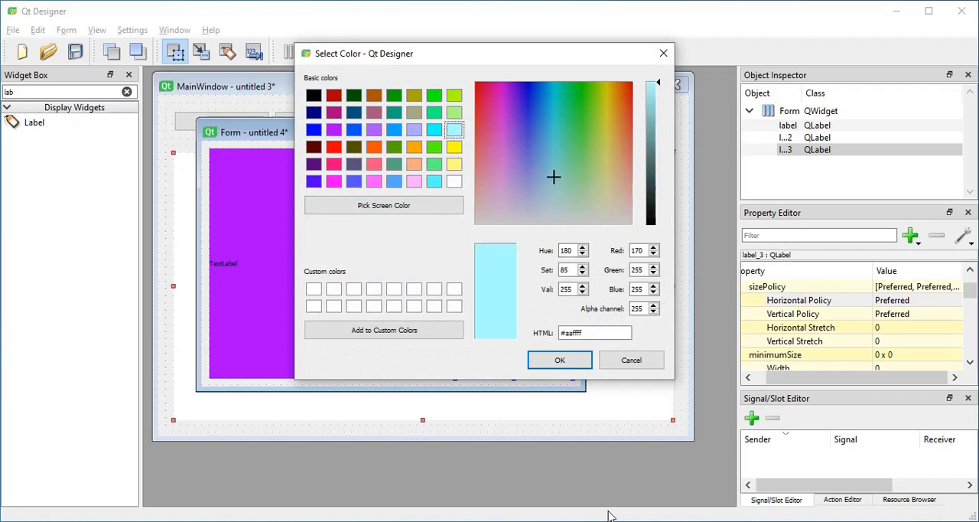
{"action": "left_click", "coordinate": [570, 367]}
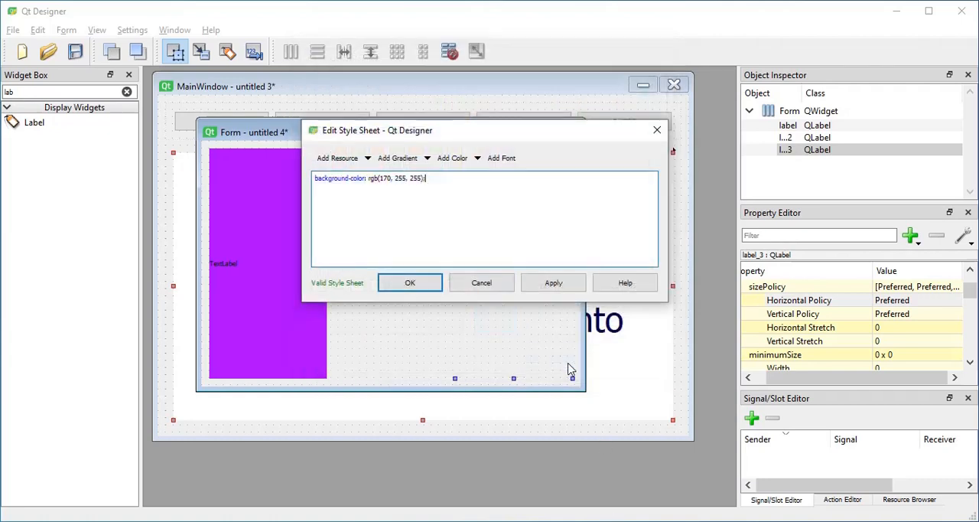
{"action": "left_click", "coordinate": [426, 287]}
Give the middle label a green background through its style sheet, background-color rgb(85, 170, 127).
{"action": "right_click", "coordinate": [418, 302]}
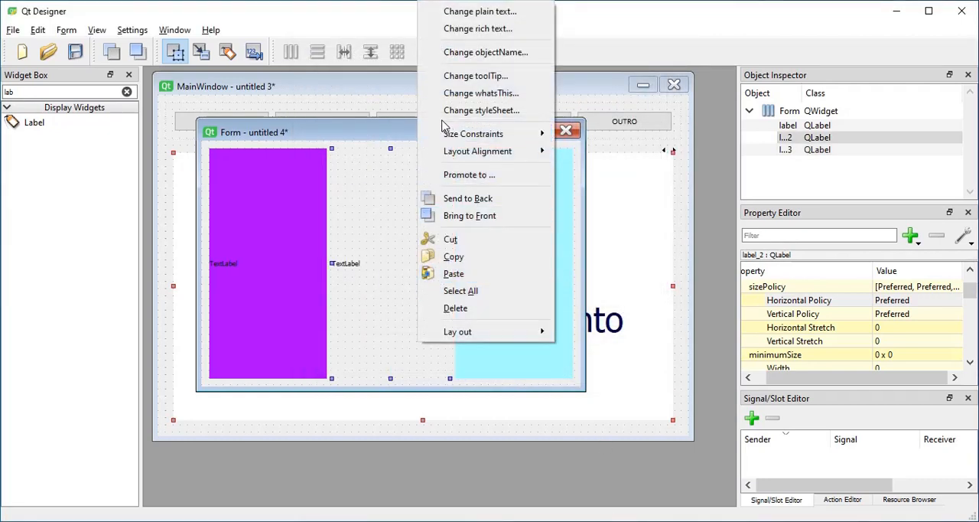
{"action": "left_click", "coordinate": [482, 111]}
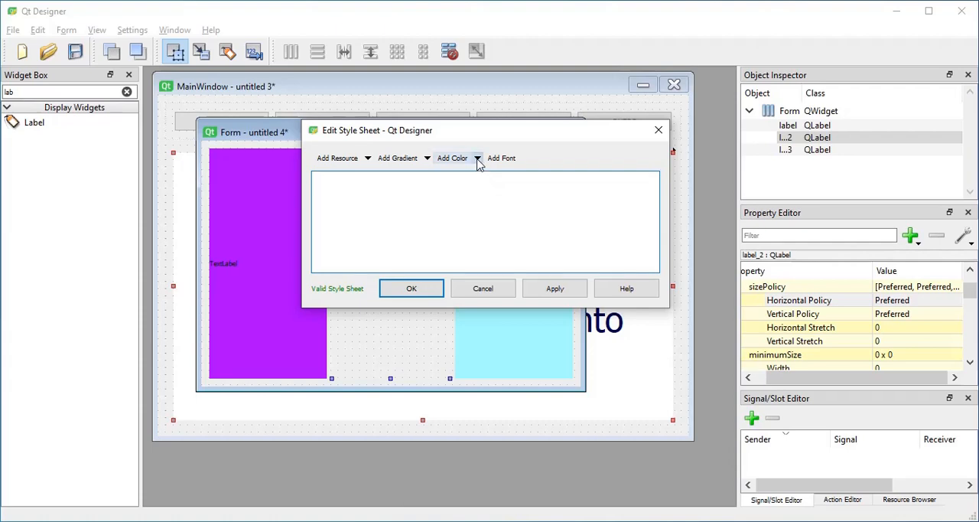
{"action": "left_click", "coordinate": [452, 157]}
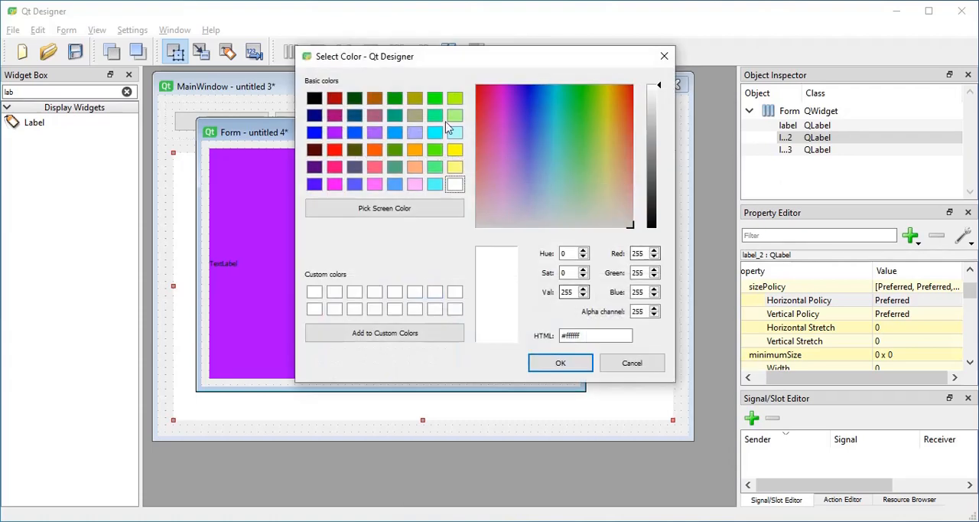
{"action": "left_click", "coordinate": [394, 166]}
{"action": "left_click", "coordinate": [560, 363]}
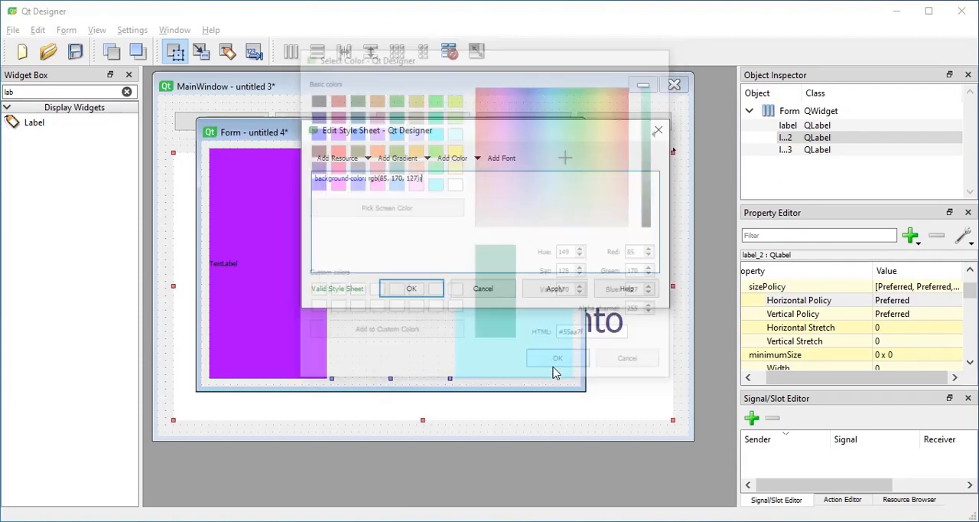
{"action": "left_click", "coordinate": [555, 288]}
{"action": "left_click", "coordinate": [429, 291]}
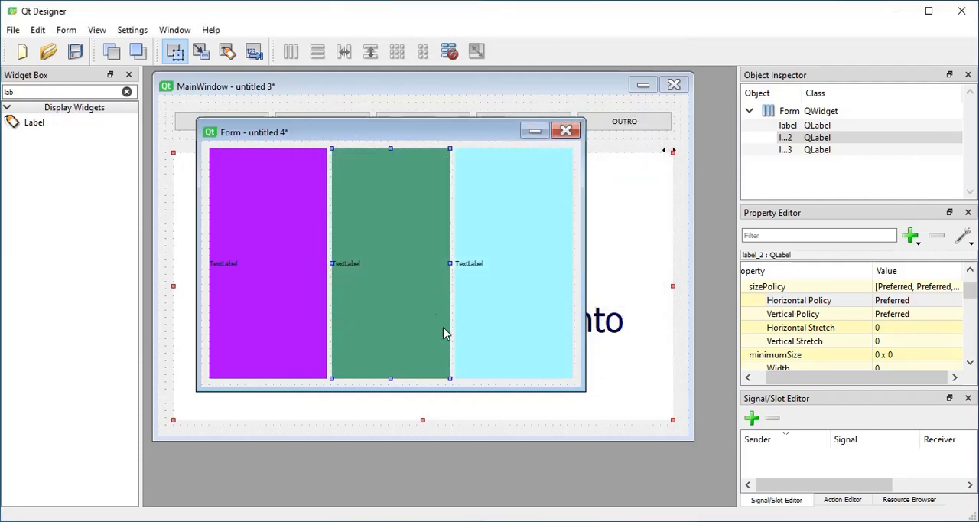
Enlarge the form to check how the labels share the space, and consult the size policy table in SizeHint.PNG.
{"action": "left_click", "coordinate": [481, 277]}
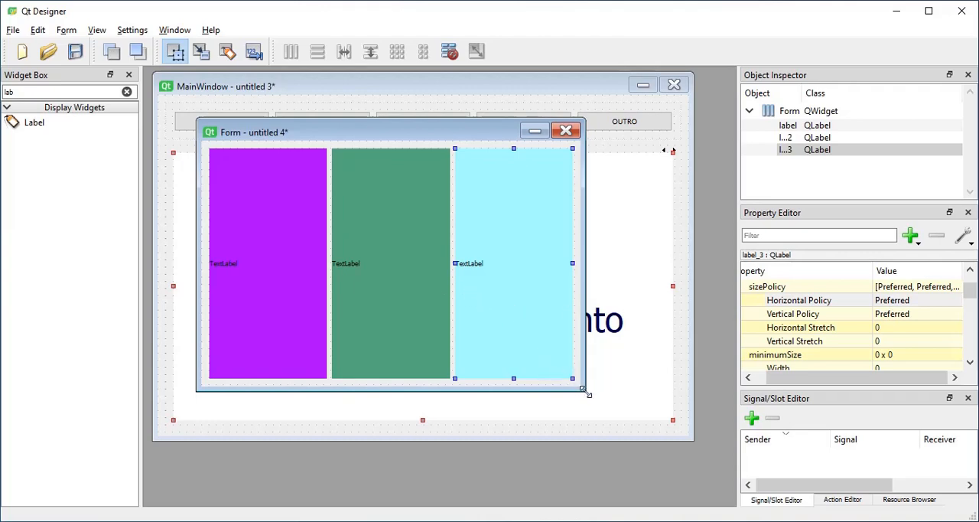
{"action": "left_click_drag", "start_coordinate": [583, 390], "coordinate": [630, 410]}
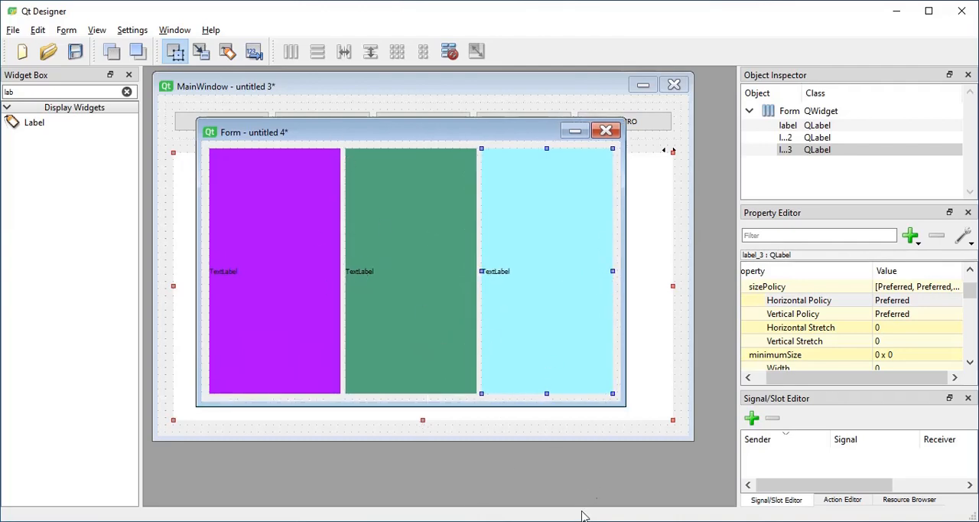
{"action": "key", "text": "alt+Tab"}
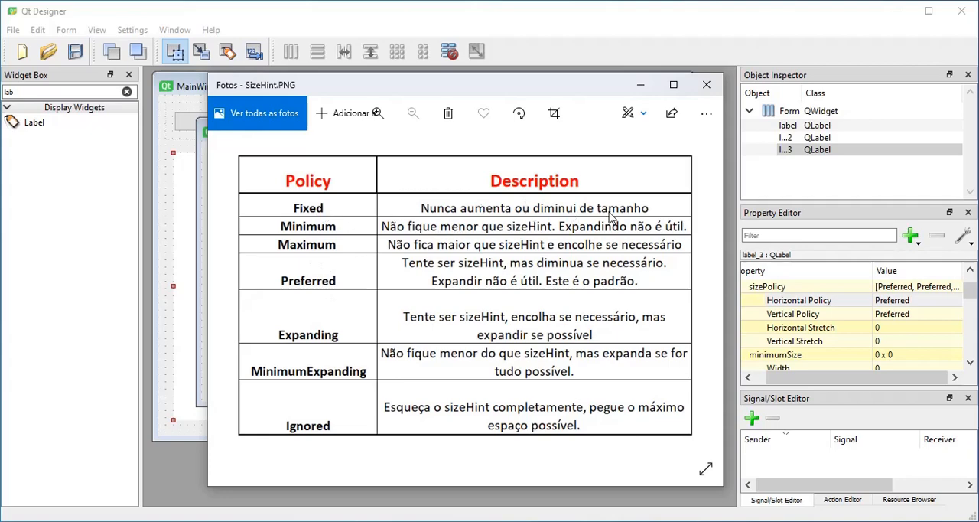
With the MainWindow form minimized, set the purple label's horizontal size policy to Fixed and resize the form to test it.
{"action": "left_click", "coordinate": [160, 360]}
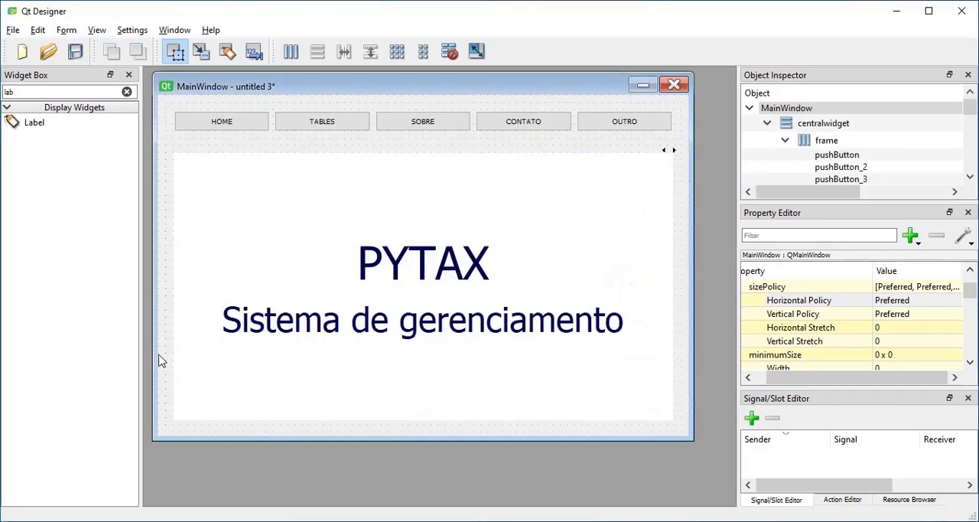
{"action": "left_click", "coordinate": [643, 85]}
{"action": "left_click", "coordinate": [283, 258]}
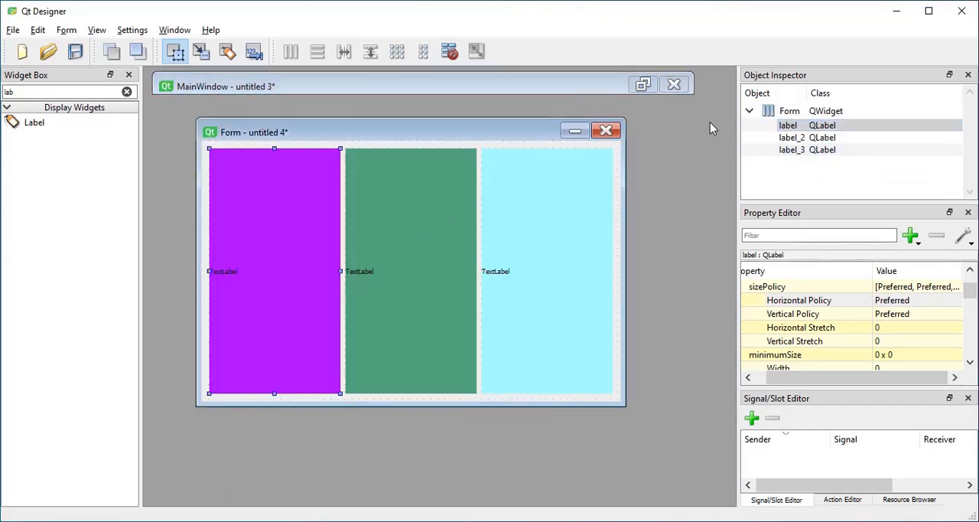
{"action": "left_click", "coordinate": [909, 300]}
{"action": "left_click", "coordinate": [910, 302]}
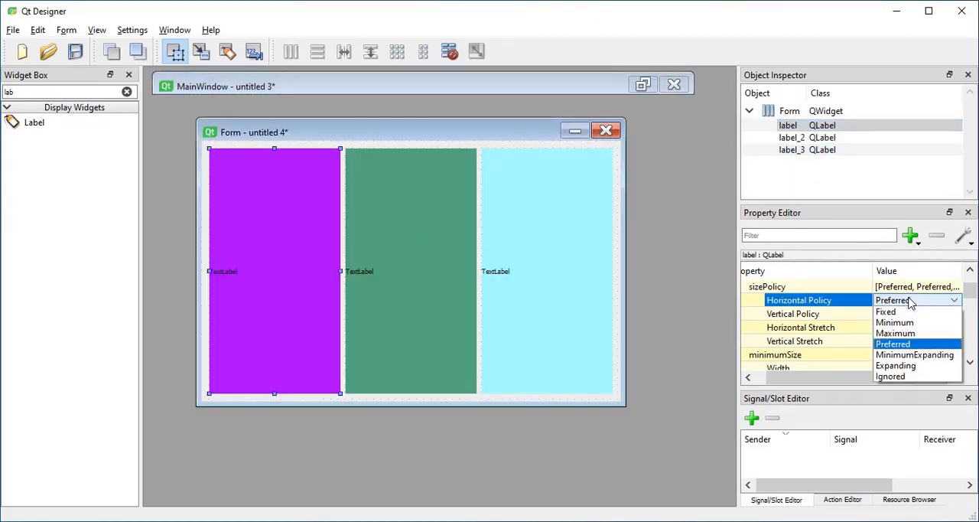
{"action": "left_click", "coordinate": [901, 313]}
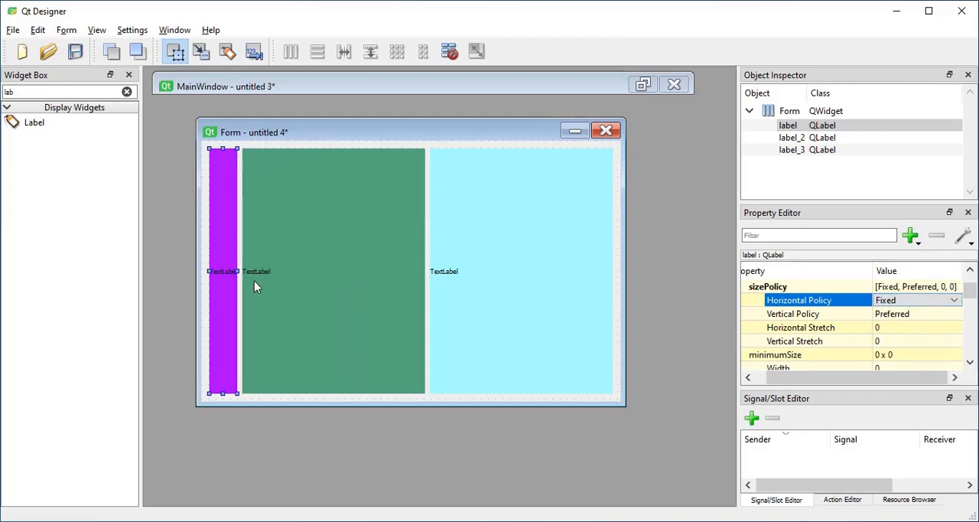
{"action": "left_click_drag", "start_coordinate": [625, 405], "coordinate": [607, 443]}
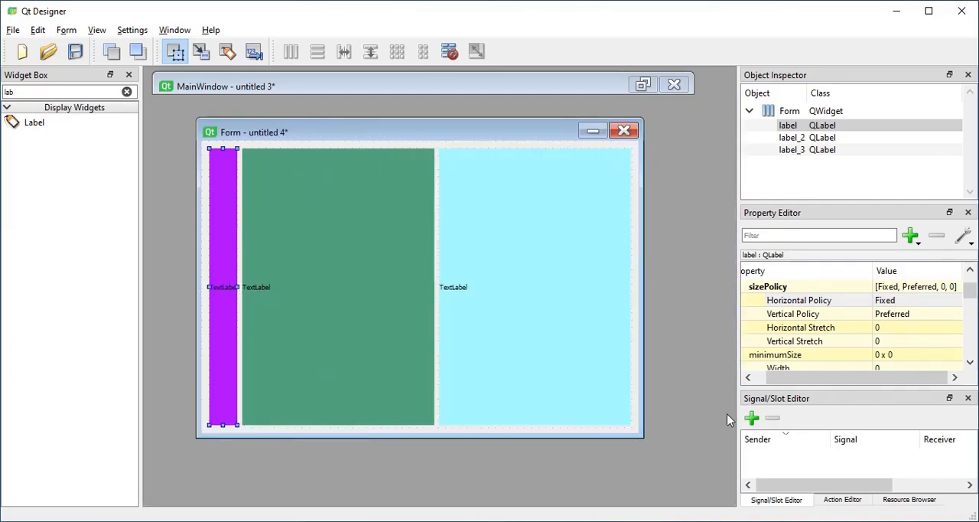
Try a minimum width of 100 on the purple label and reset it to 0.
{"action": "scroll", "coordinate": [893, 347], "scroll_direction": "down", "scroll_amount": 1}
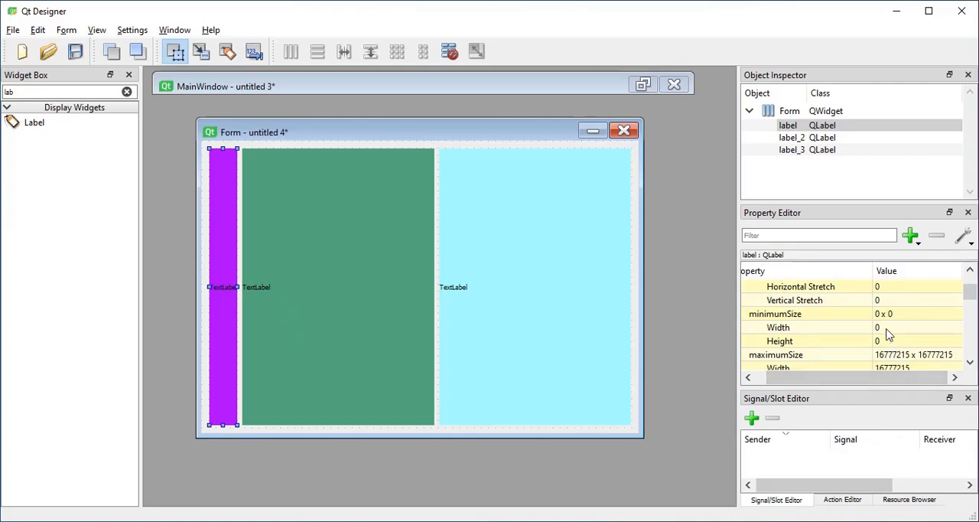
{"action": "left_click", "coordinate": [886, 329]}
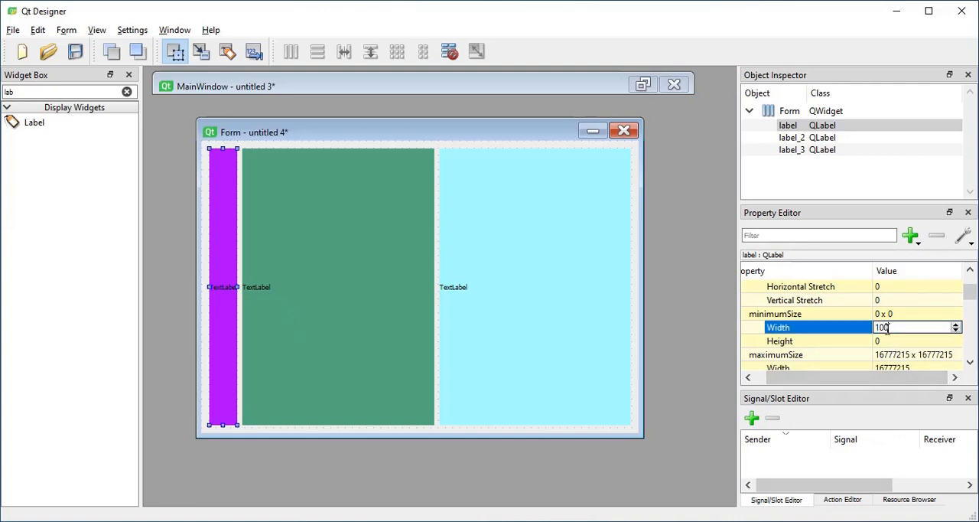
{"action": "key", "text": "Return"}
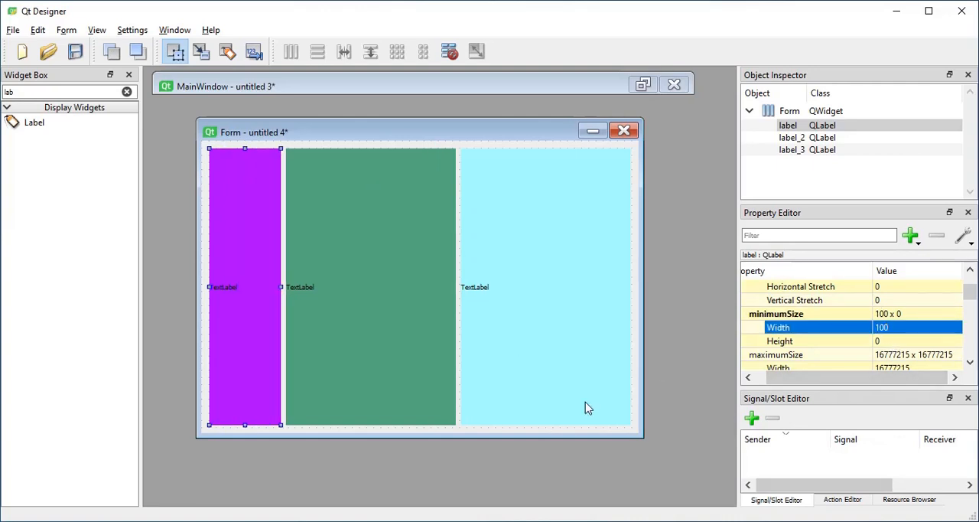
{"action": "left_click", "coordinate": [883, 329]}
{"action": "type", "text": "0"}
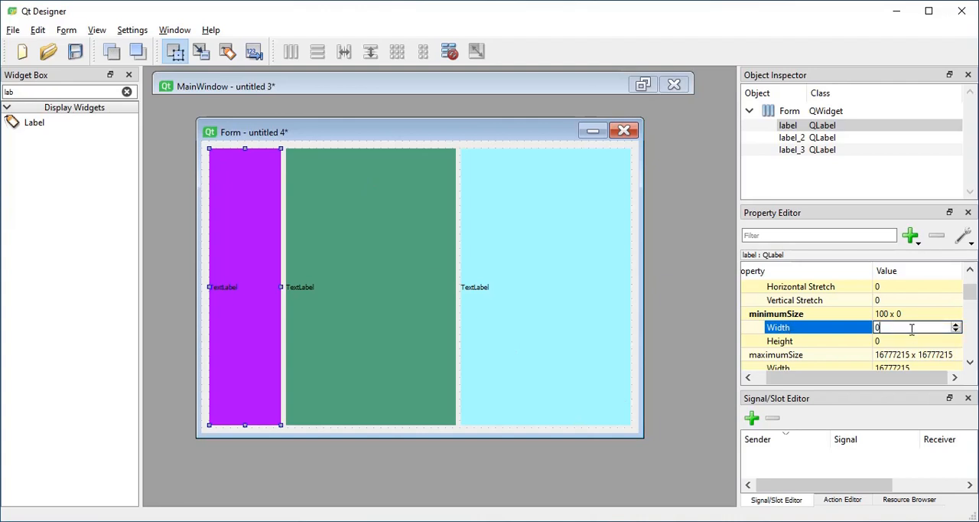
{"action": "key", "text": "Return"}
Replace the purple label's text with the longer string "sdjfalfjaldjfald" to test its fixed width.
{"action": "double_click", "coordinate": [226, 296]}
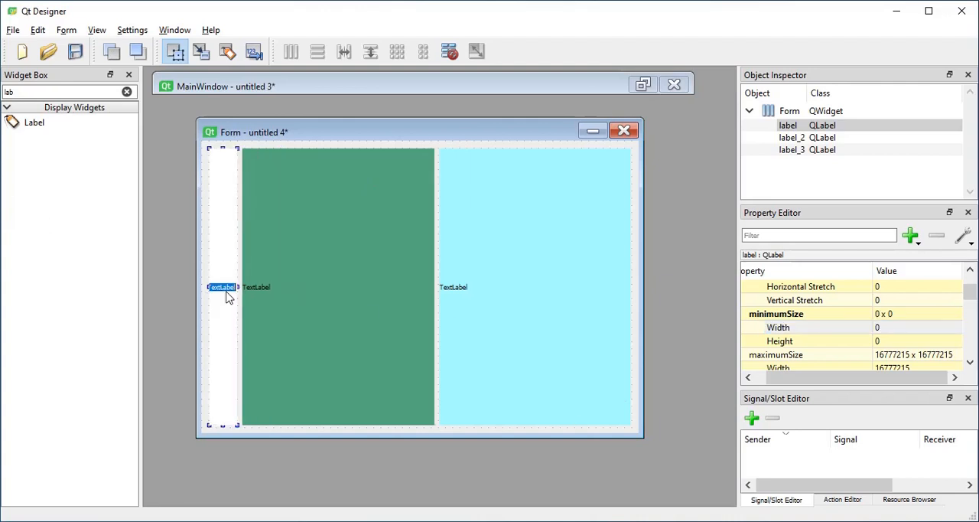
{"action": "type", "text": "sdjfalfjaldjfald"}
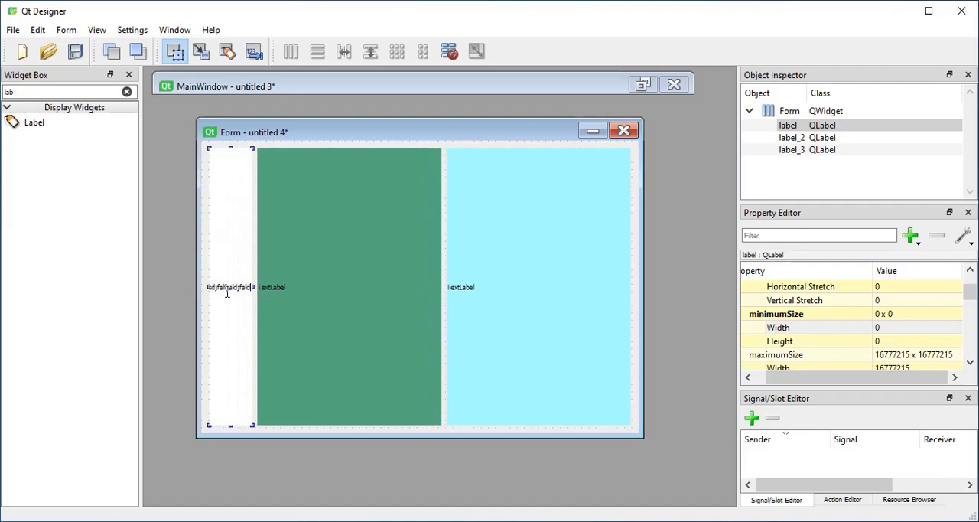
{"action": "left_click", "coordinate": [293, 344]}
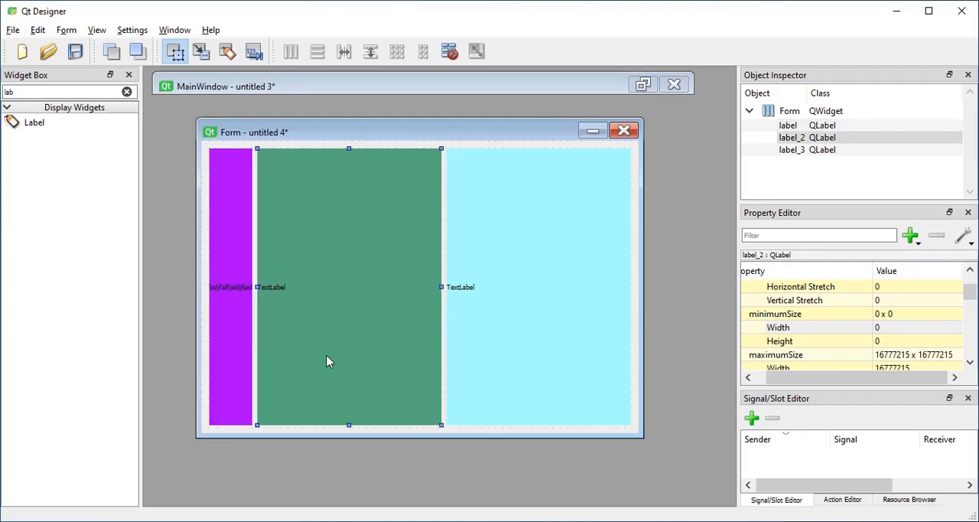
Consult the size policy table in SizeHint.PNG with its window moved aside, and return to the form in Qt Designer.
{"action": "key", "text": "alt+Tab"}
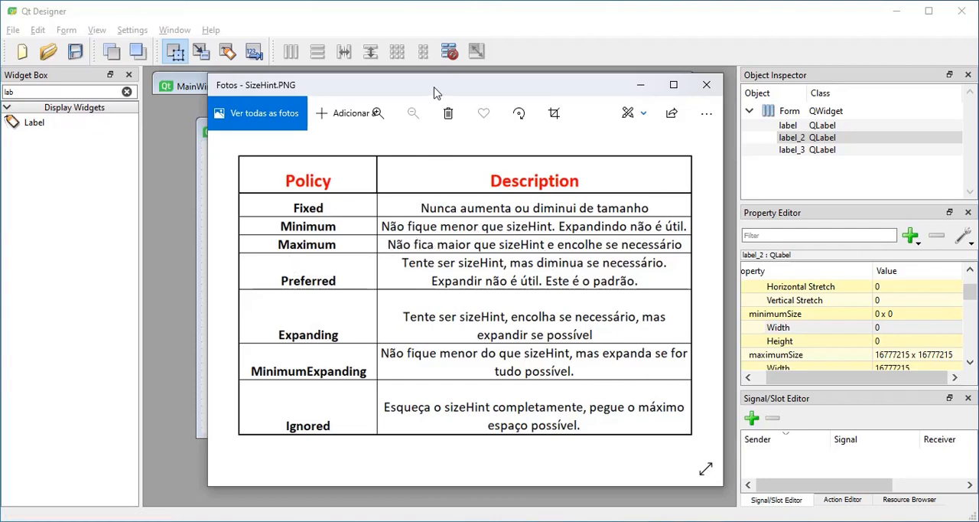
{"action": "left_click_drag", "start_coordinate": [433, 92], "coordinate": [576, 166]}
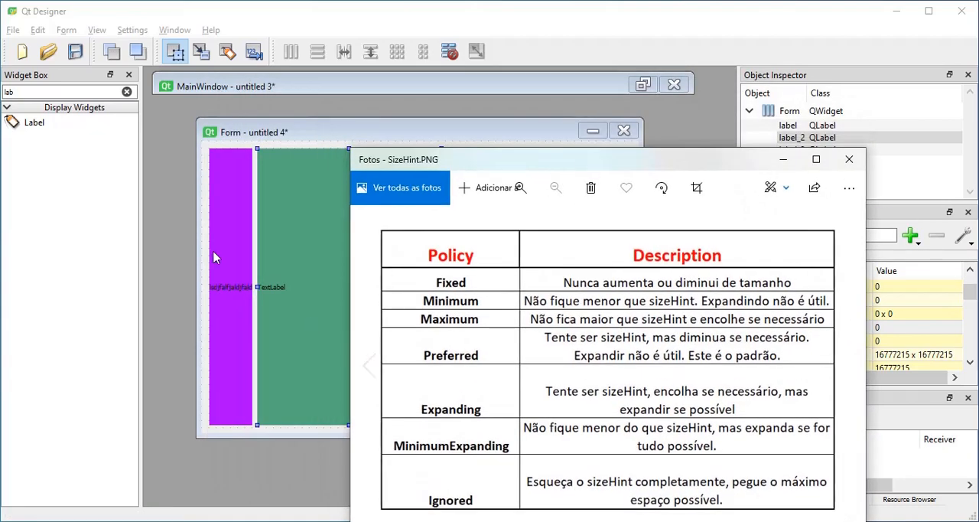
{"action": "left_click", "coordinate": [273, 255]}
Set the purple label's horizontal size policy to Minimum and widen the form to test it.
{"action": "left_click", "coordinate": [236, 288]}
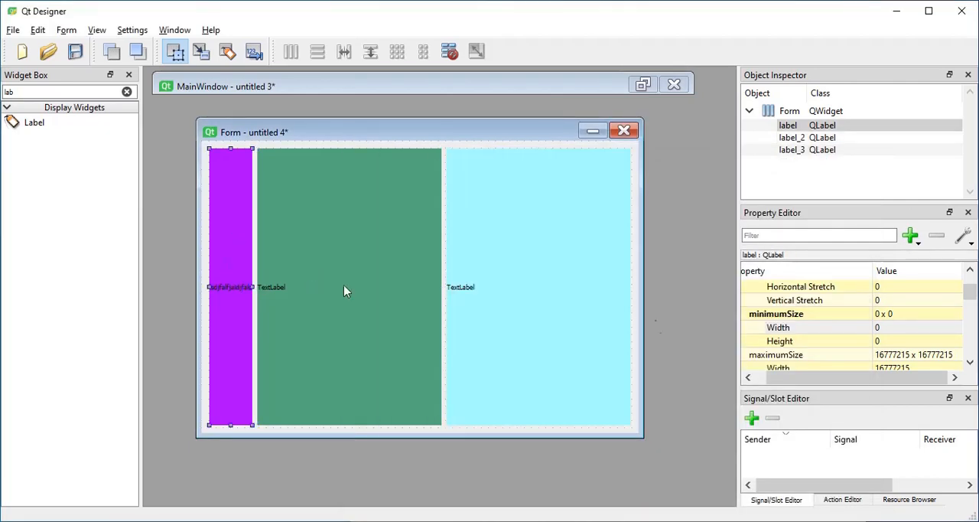
{"action": "scroll", "coordinate": [920, 324], "scroll_direction": "down", "scroll_amount": 1}
{"action": "scroll", "coordinate": [918, 325], "scroll_direction": "up", "scroll_amount": 2}
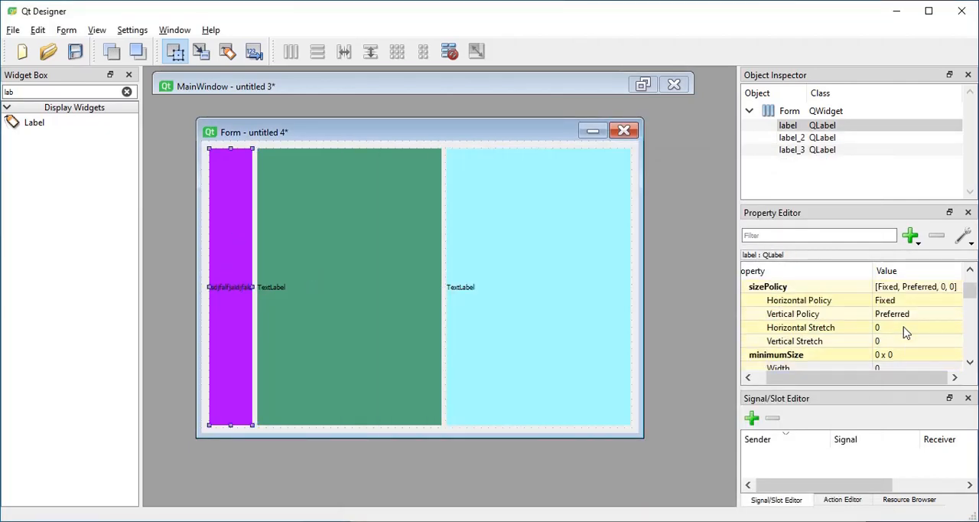
{"action": "left_click", "coordinate": [909, 302]}
{"action": "left_click", "coordinate": [908, 304]}
{"action": "left_click", "coordinate": [901, 324]}
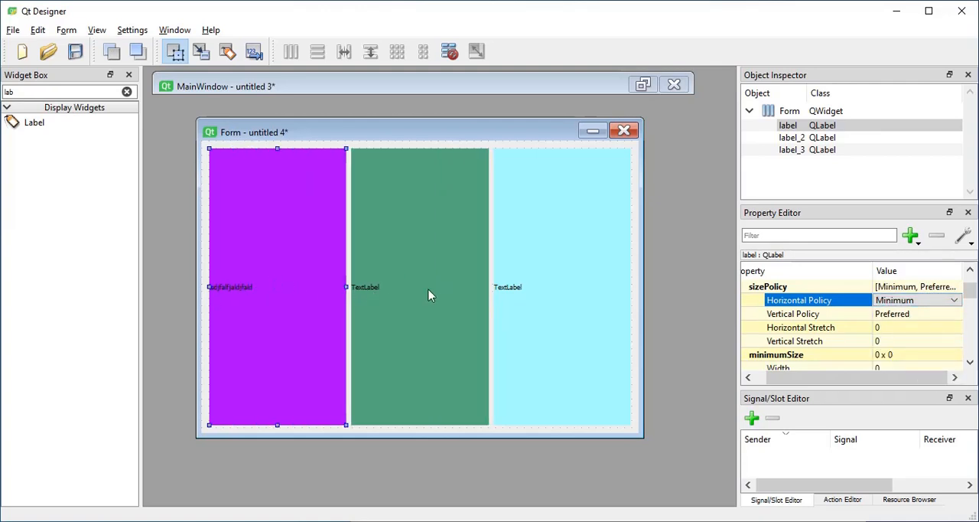
{"action": "left_click_drag", "start_coordinate": [645, 415], "coordinate": [664, 346]}
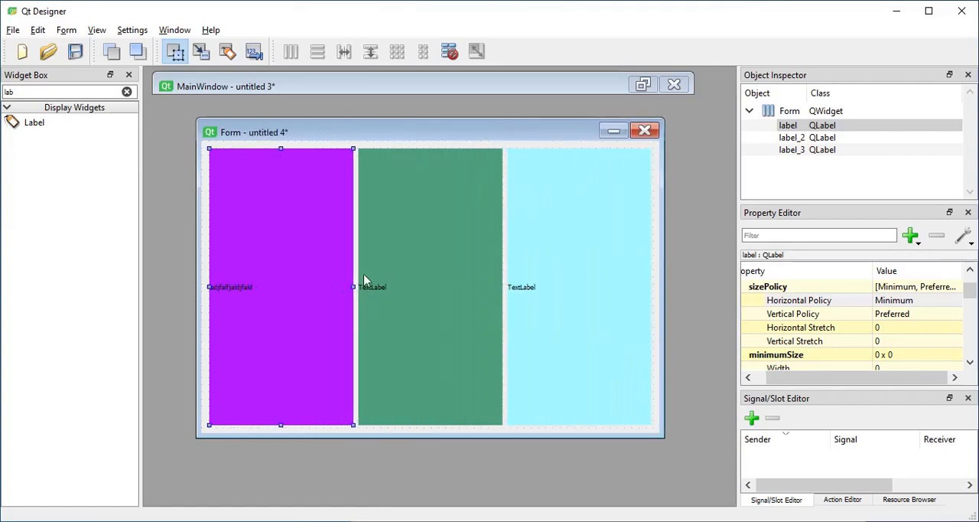
Set the green label's horizontal size policy to Minimum and compare the policies of the three labels.
{"action": "left_click", "coordinate": [459, 302]}
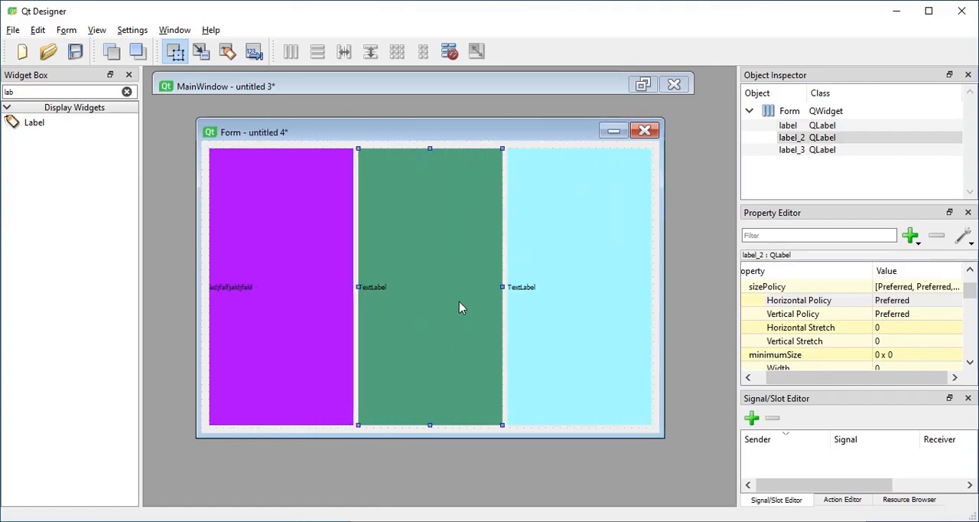
{"action": "left_click", "coordinate": [918, 300]}
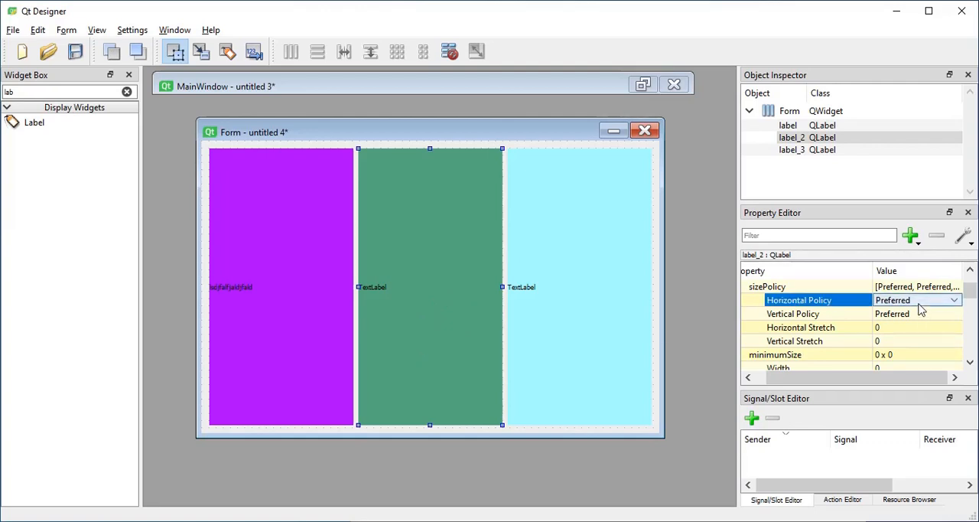
{"action": "left_click", "coordinate": [918, 300]}
{"action": "left_click", "coordinate": [895, 322]}
{"action": "left_click", "coordinate": [306, 276]}
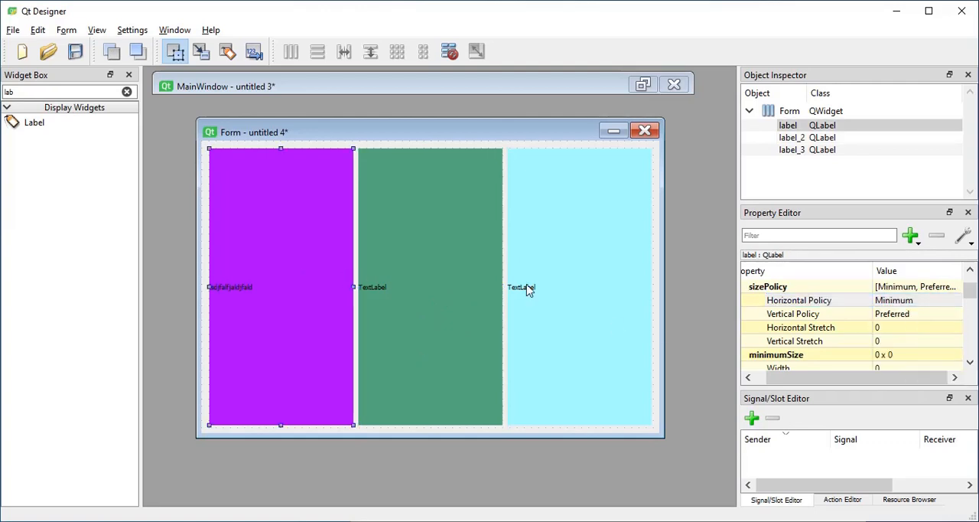
{"action": "left_click", "coordinate": [526, 286]}
{"action": "left_click", "coordinate": [391, 289]}
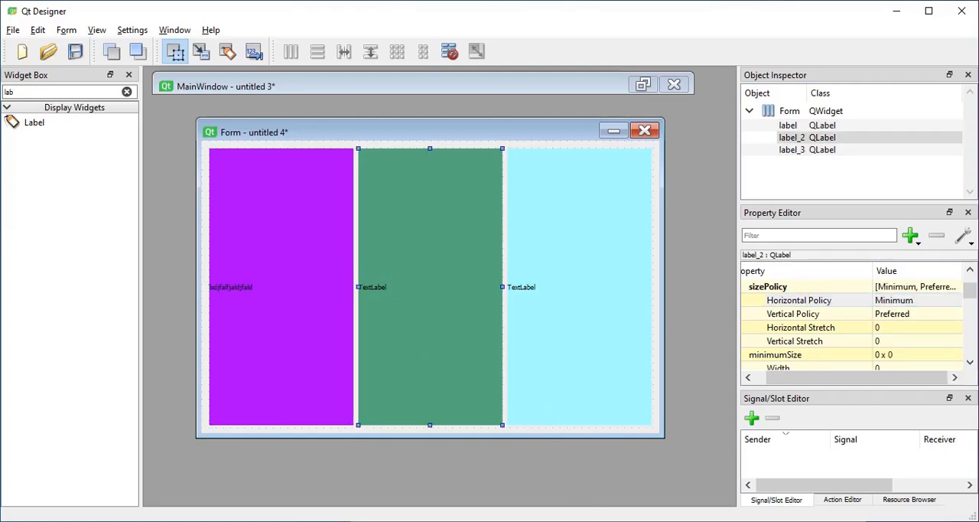
After consulting the SizeHint.PNG table, set the purple label's horizontal size policy to Maximum and narrow the form to test it.
{"action": "left_click", "coordinate": [585, 521]}
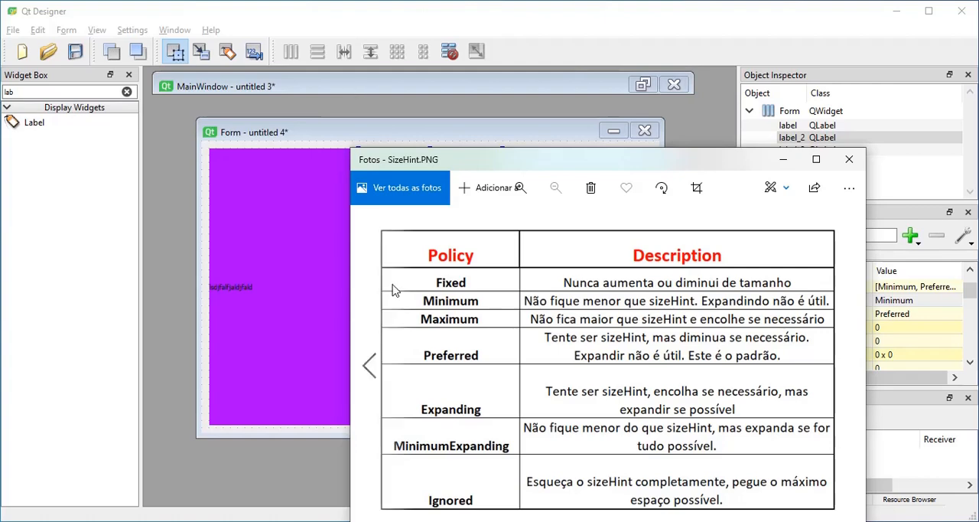
{"action": "left_click", "coordinate": [301, 311]}
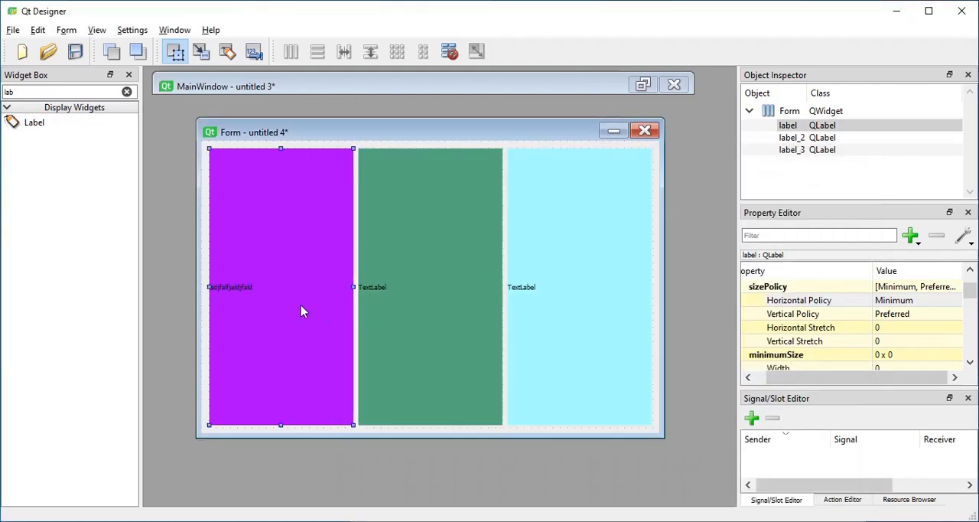
{"action": "left_click", "coordinate": [929, 303]}
{"action": "left_click", "coordinate": [928, 302]}
{"action": "left_click", "coordinate": [914, 335]}
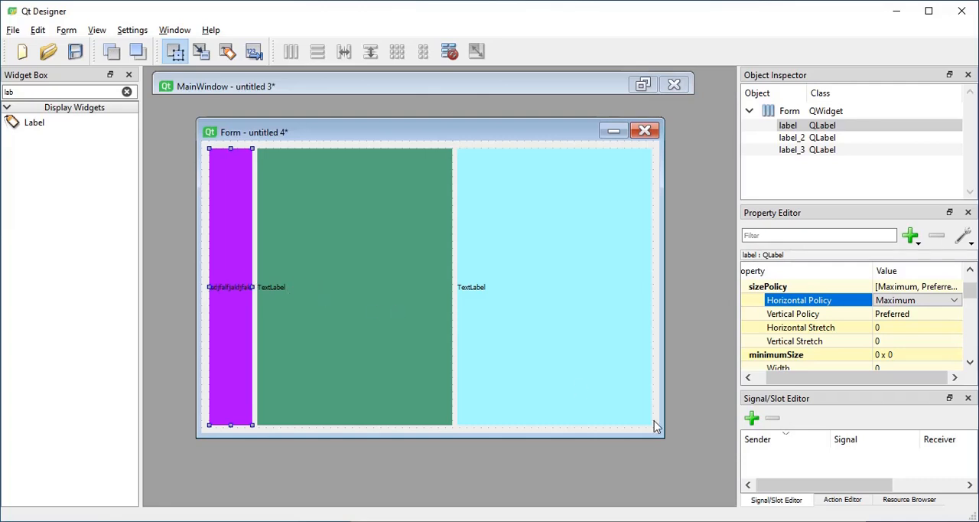
{"action": "left_click_drag", "start_coordinate": [663, 435], "coordinate": [612, 459]}
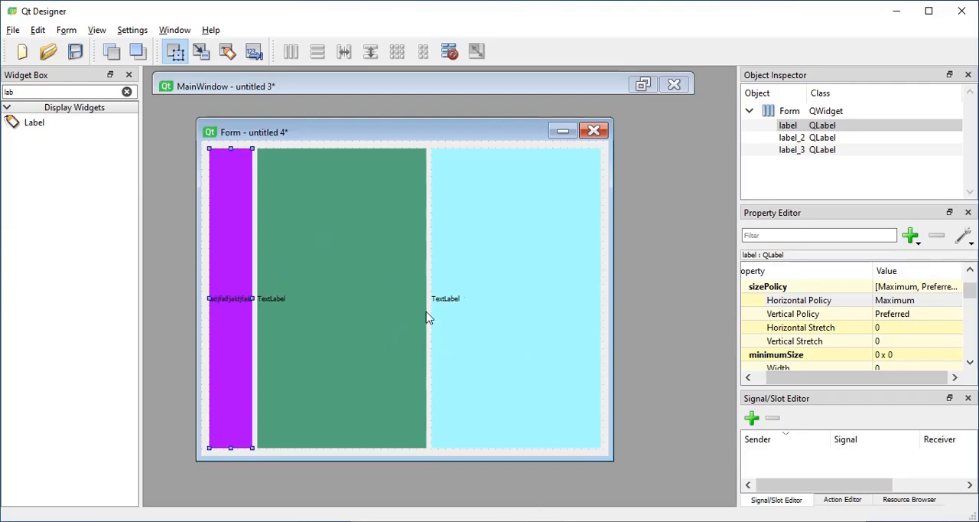
After consulting the SizeHint.PNG table, set the purple label's horizontal size policy to Expanding and resize the form to test it.
{"action": "left_click", "coordinate": [459, 521]}
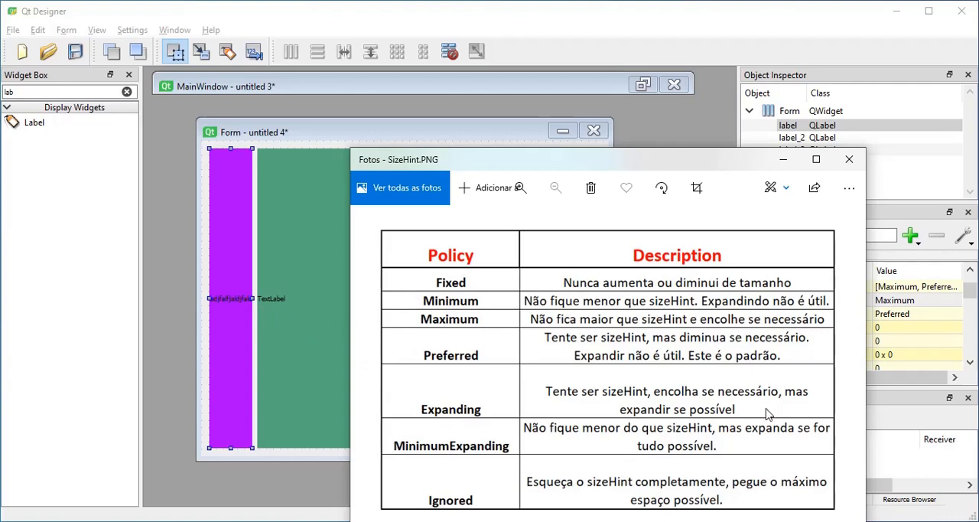
{"action": "left_click", "coordinate": [327, 341]}
{"action": "left_click", "coordinate": [328, 341]}
{"action": "left_click", "coordinate": [242, 332]}
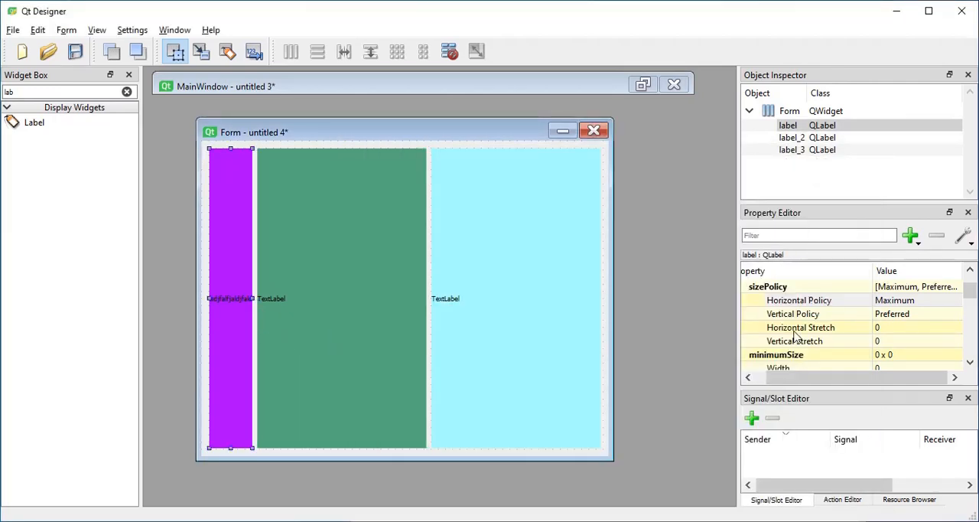
{"action": "left_click", "coordinate": [933, 305]}
{"action": "left_click", "coordinate": [934, 306]}
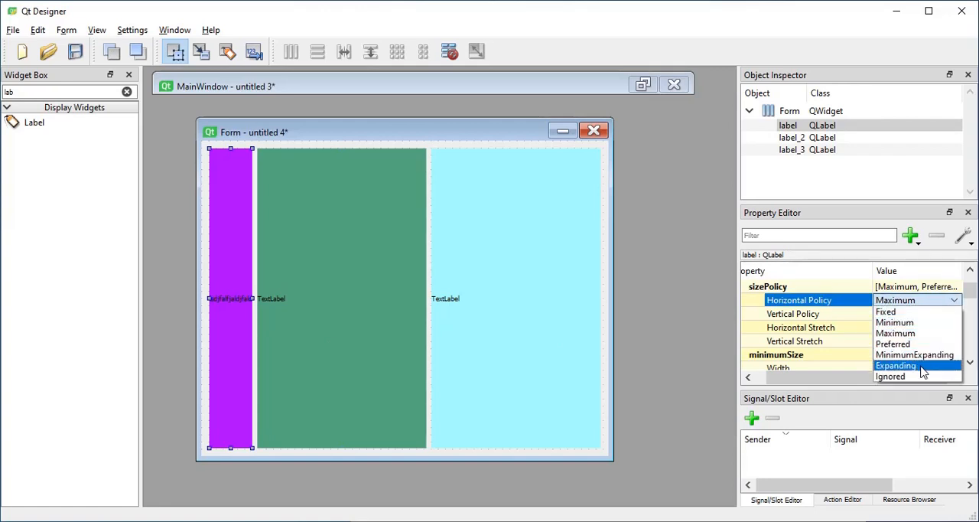
{"action": "left_click", "coordinate": [924, 367]}
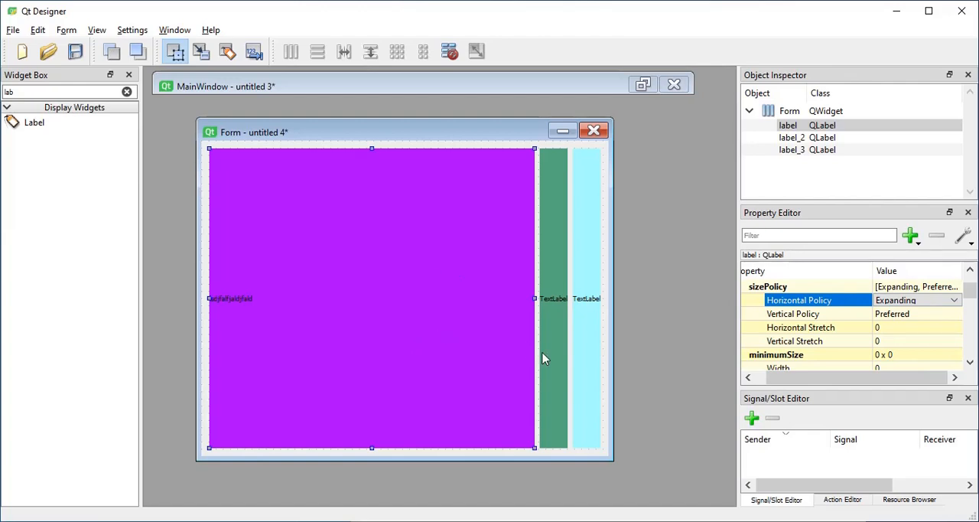
{"action": "mouse_move", "coordinate": [602, 455]}
{"action": "left_mouse_down"}
{"action": "mouse_move", "coordinate": [281, 407]}
{"action": "mouse_move", "coordinate": [597, 443]}
{"action": "left_mouse_up"}
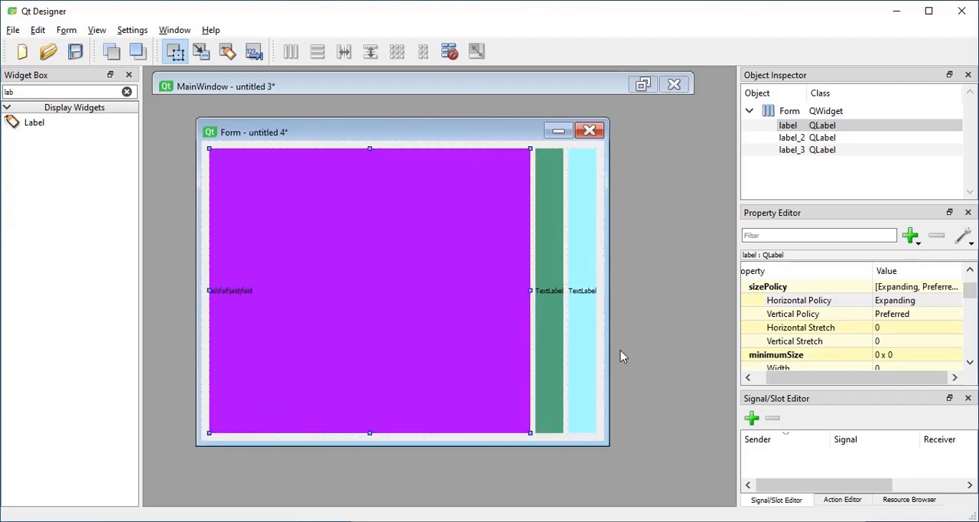
Try the Expanding horizontal size policy on the green label and set it back to Preferred.
{"action": "left_click", "coordinate": [543, 302]}
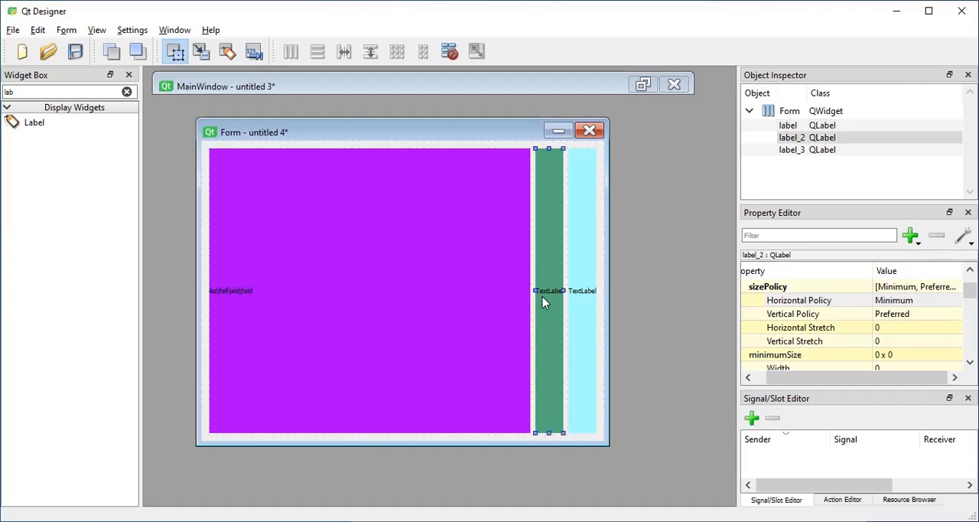
{"action": "left_click", "coordinate": [927, 305]}
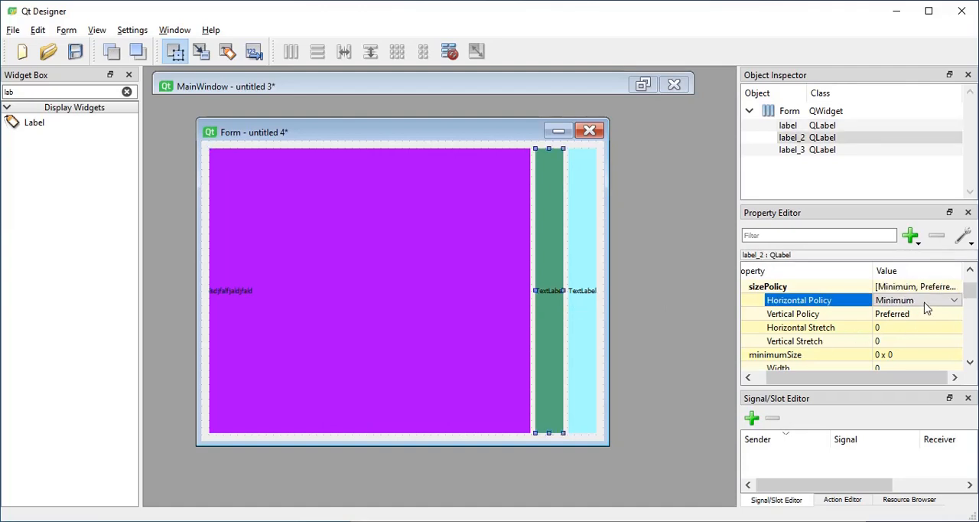
{"action": "left_click", "coordinate": [927, 304]}
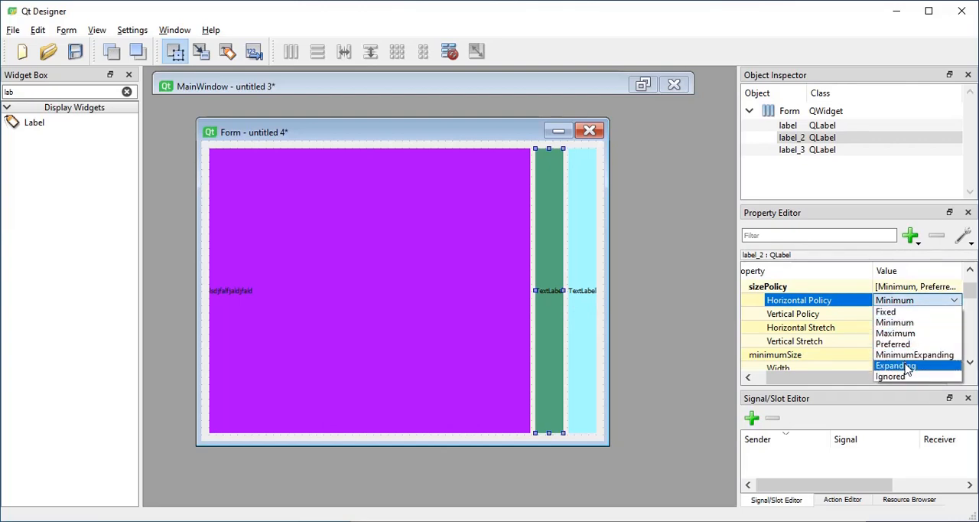
{"action": "left_click", "coordinate": [907, 366]}
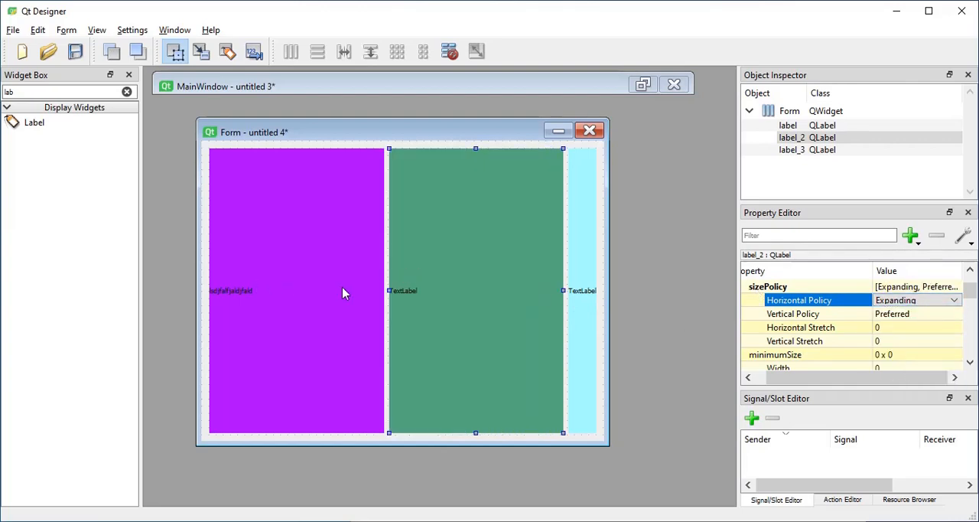
{"action": "left_click", "coordinate": [879, 304]}
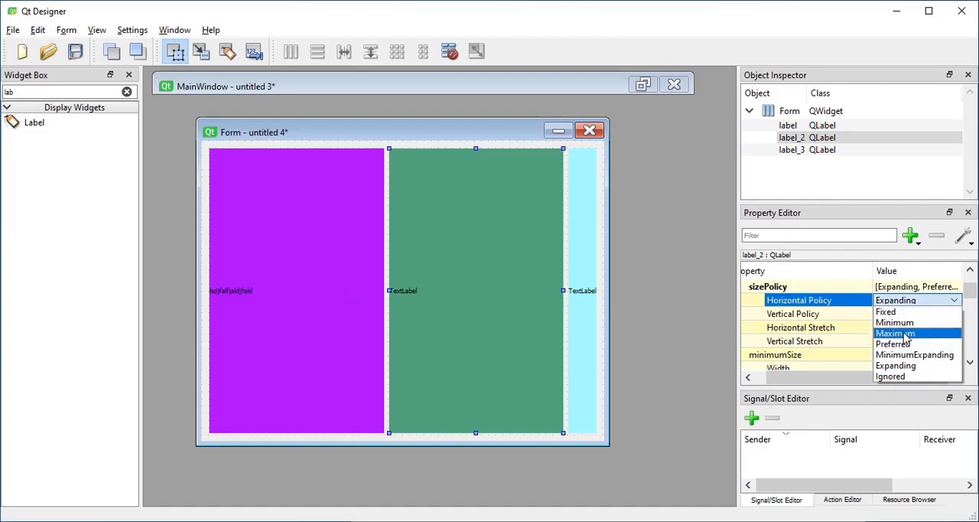
{"action": "left_click", "coordinate": [907, 343]}
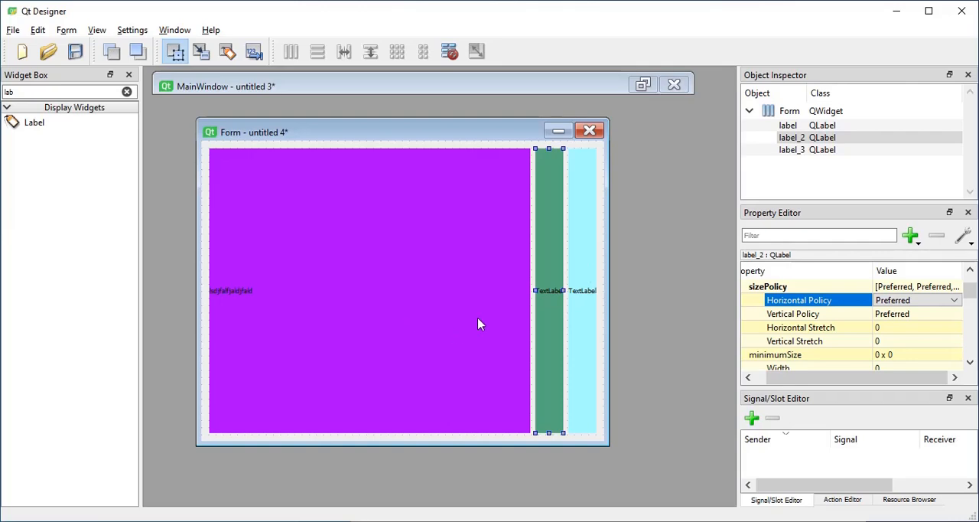
After consulting the SizeHint.PNG table, set the purple label's horizontal size policy to MinimumExpanding and shrink the form to test it.
{"action": "left_click", "coordinate": [547, 476]}
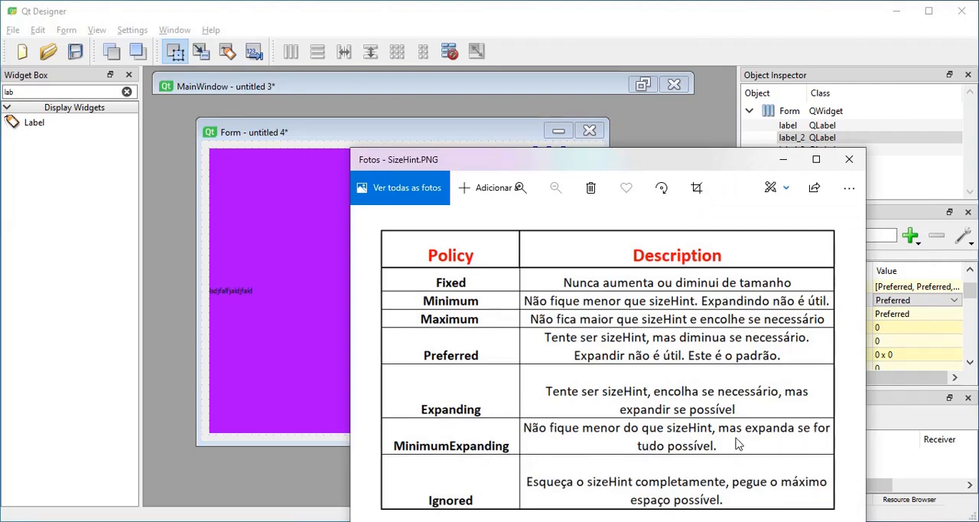
{"action": "left_click", "coordinate": [278, 349]}
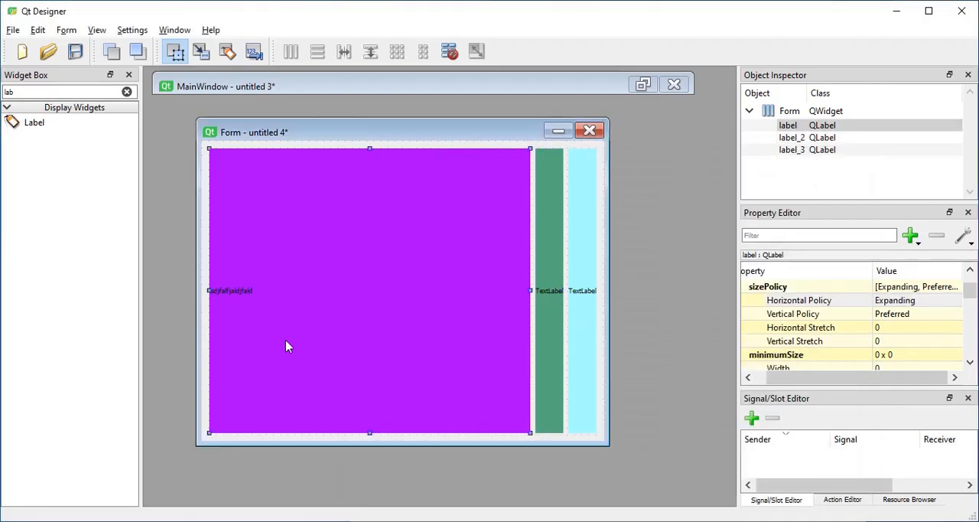
{"action": "left_click", "coordinate": [928, 303]}
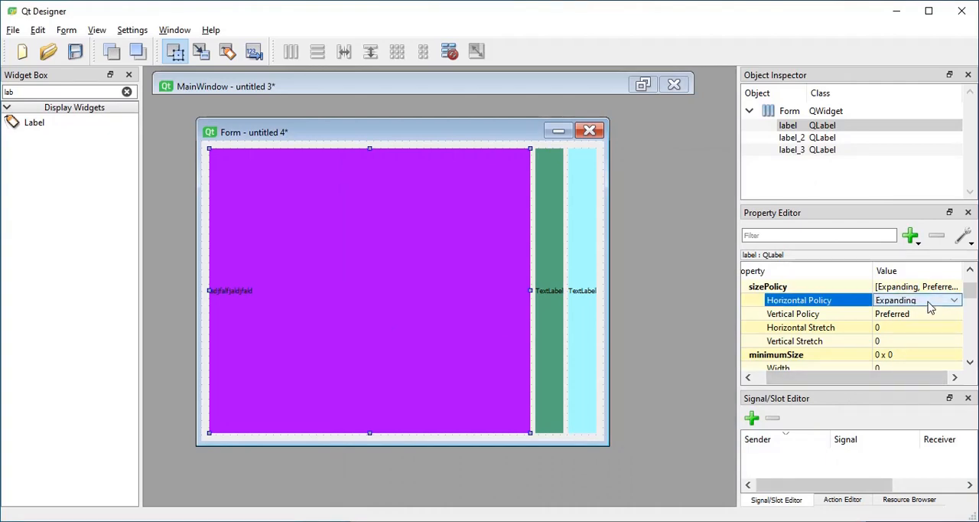
{"action": "left_click", "coordinate": [930, 304]}
{"action": "left_click", "coordinate": [930, 355]}
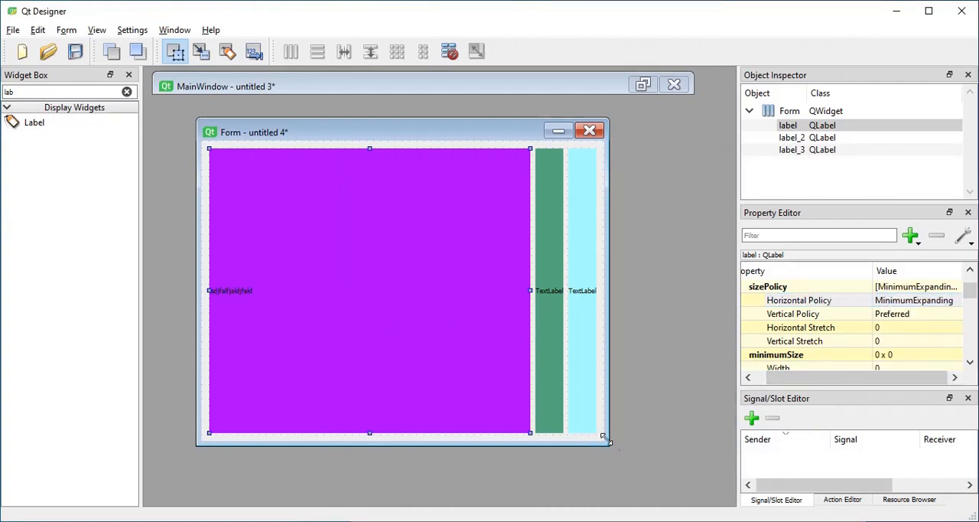
{"action": "left_click_drag", "start_coordinate": [605, 441], "coordinate": [436, 403]}
{"action": "left_click", "coordinate": [370, 329]}
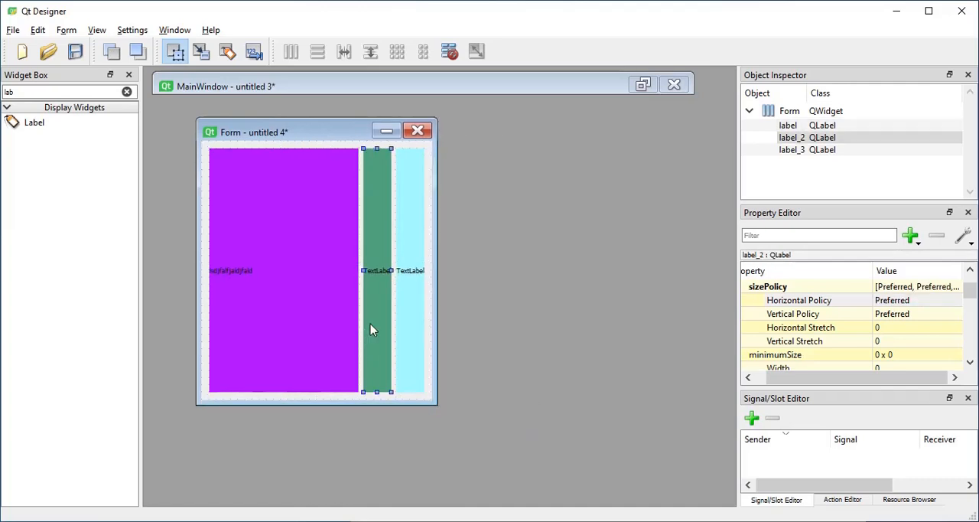
Consult the Ignored entry in the SizeHint.PNG table and set the green label's horizontal size policy to Ignored.
{"action": "left_click", "coordinate": [528, 521]}
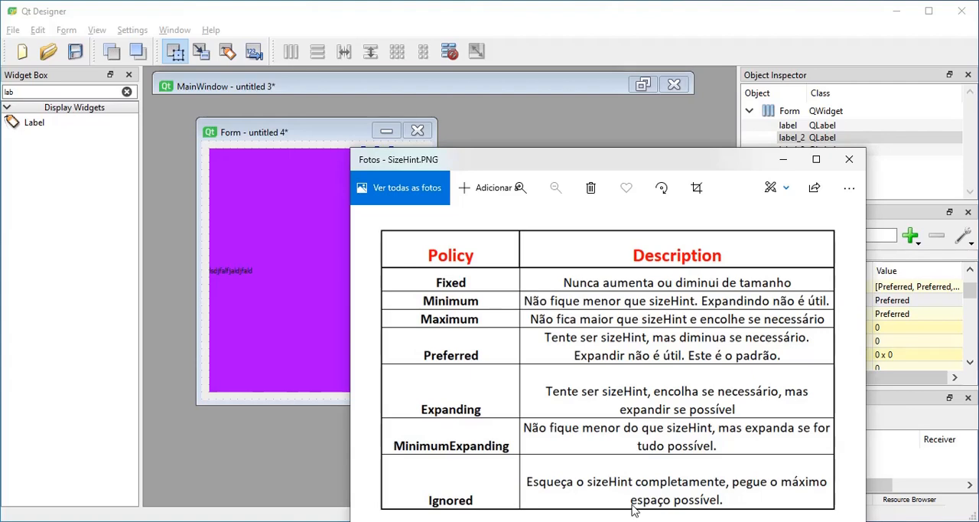
{"action": "left_click", "coordinate": [299, 290]}
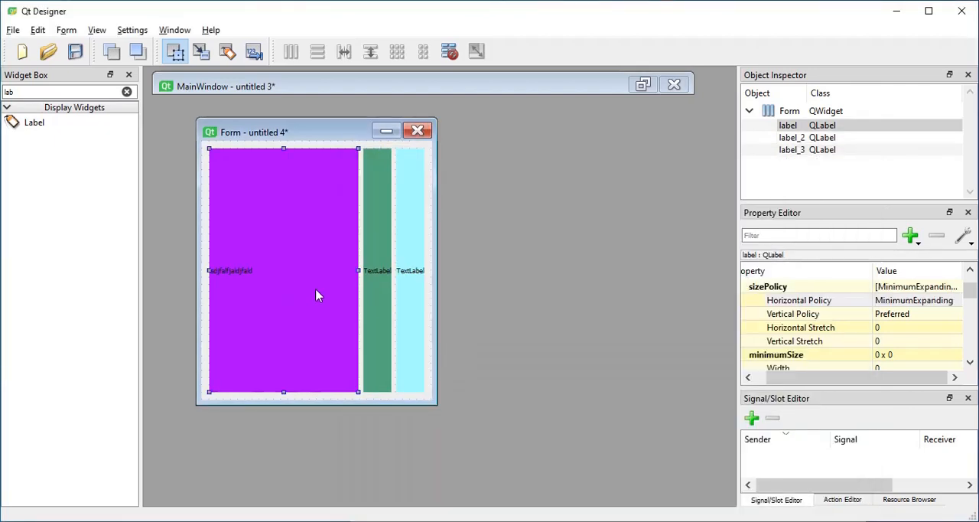
{"action": "left_click", "coordinate": [390, 311]}
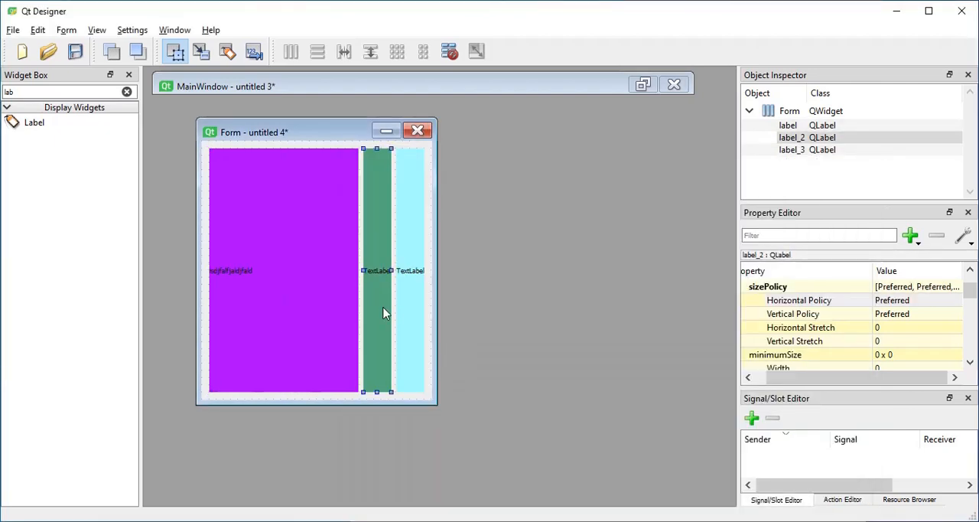
{"action": "left_click", "coordinate": [913, 304]}
{"action": "left_click", "coordinate": [913, 309]}
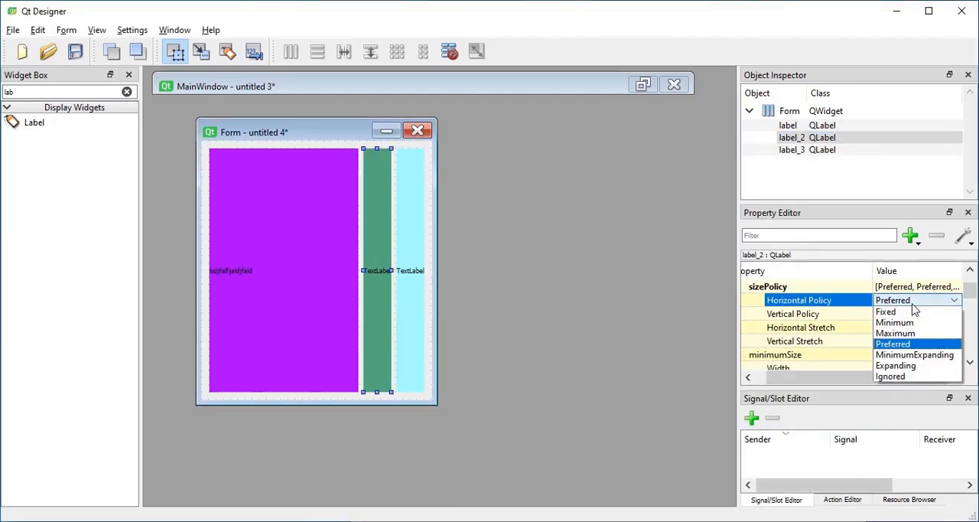
{"action": "left_click", "coordinate": [904, 377]}
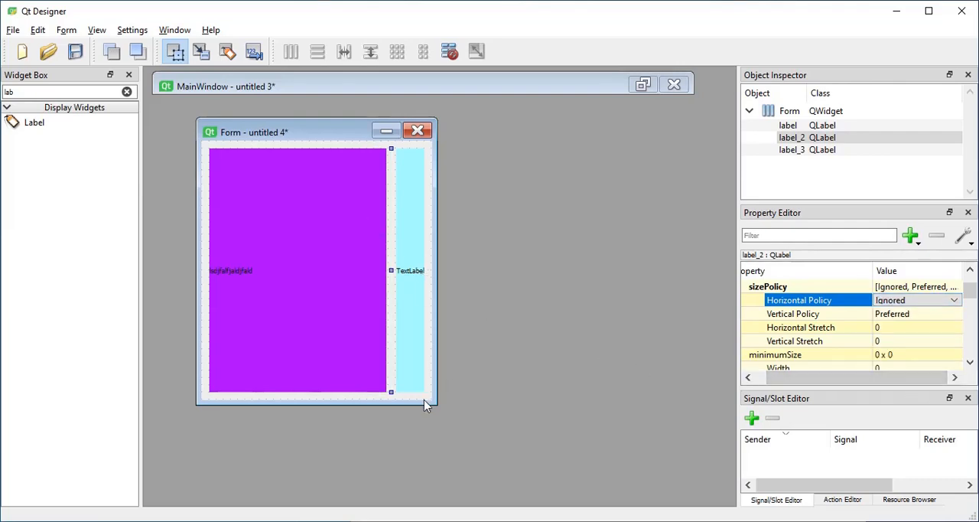
Set the purple label's horizontal size policy to Preferred and resize the form to test it beside the green label's Ignored policy.
{"action": "left_click_drag", "start_coordinate": [438, 407], "coordinate": [431, 388]}
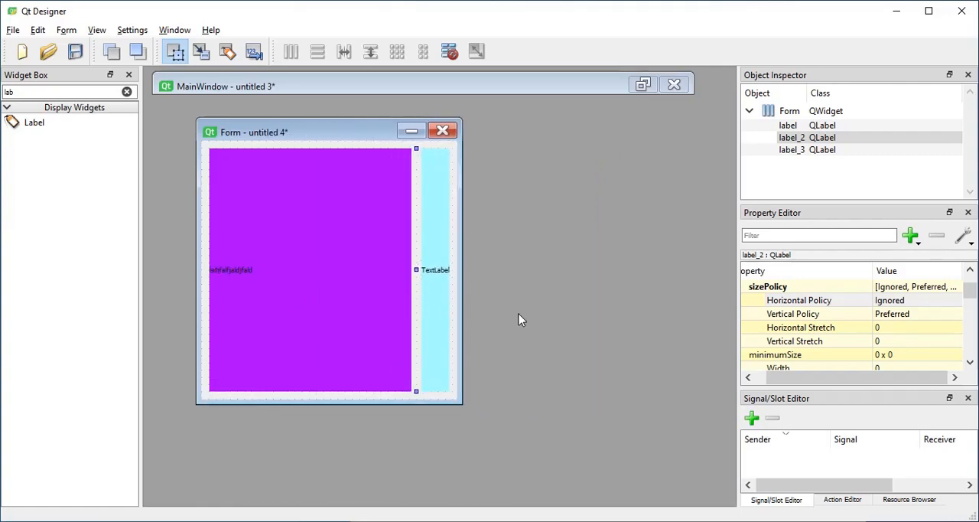
{"action": "left_click", "coordinate": [328, 279]}
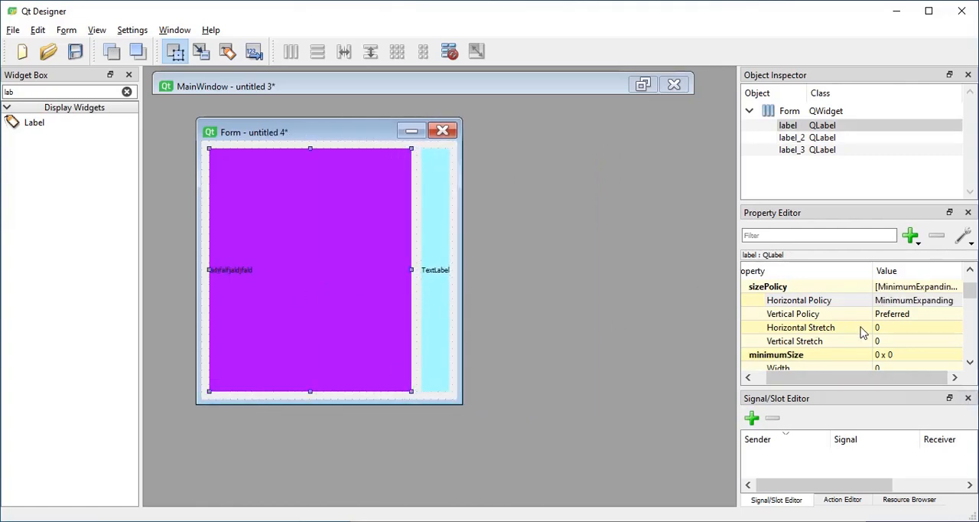
{"action": "left_click", "coordinate": [929, 306]}
{"action": "left_click", "coordinate": [927, 304]}
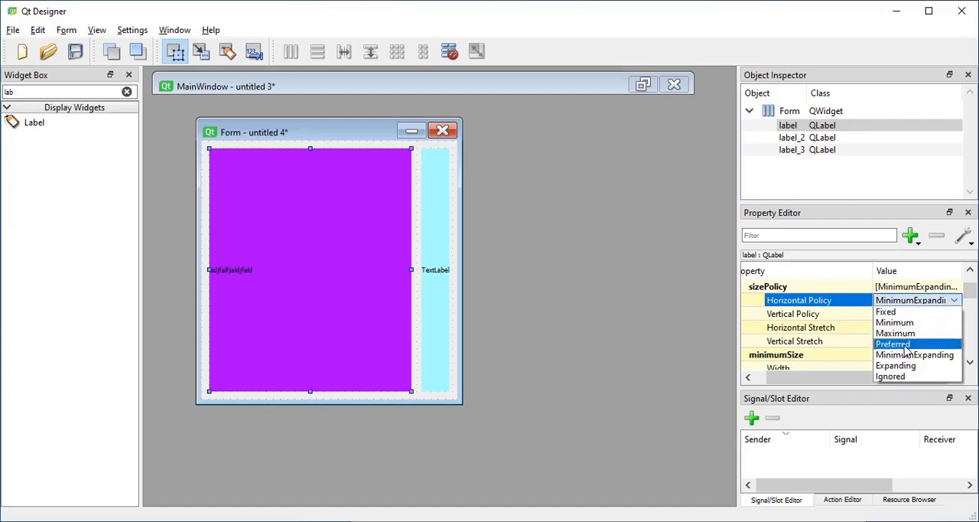
{"action": "left_click", "coordinate": [907, 346]}
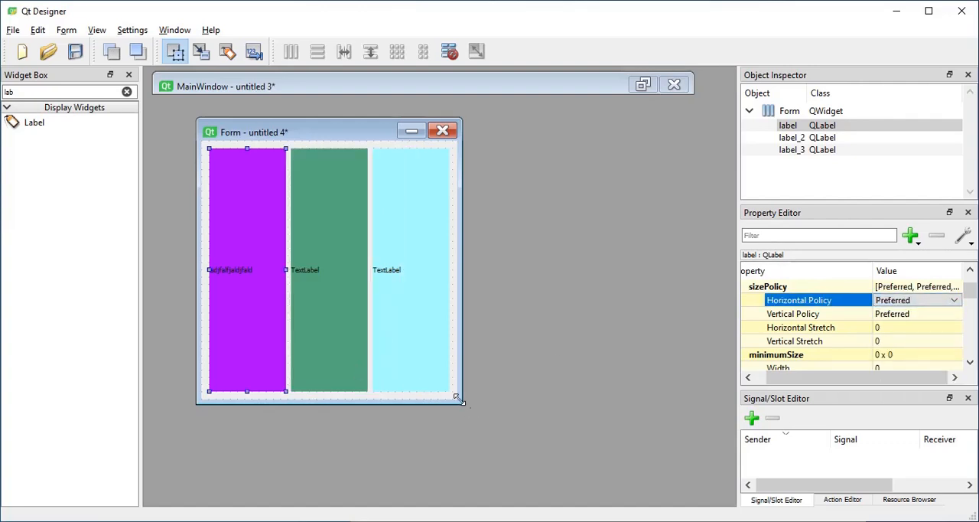
{"action": "left_click_drag", "start_coordinate": [461, 403], "coordinate": [604, 397]}
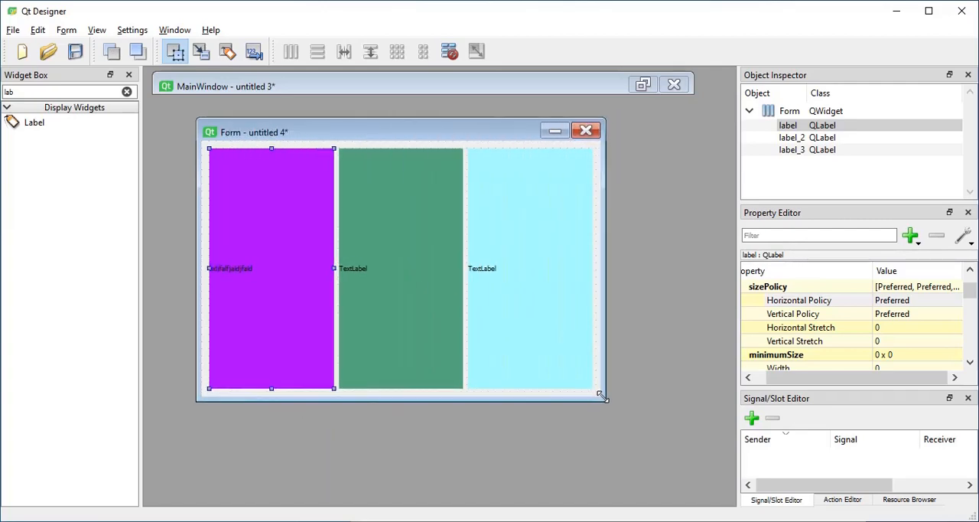
Bring up the SizeHint.PNG image and reposition its window to review the complete size policy table.
{"action": "left_click", "coordinate": [560, 521]}
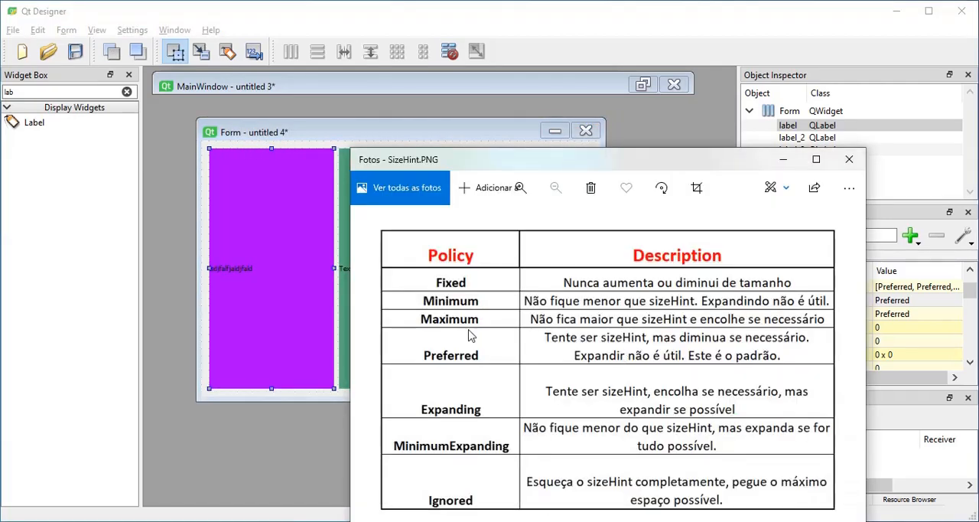
{"action": "left_click_drag", "start_coordinate": [624, 170], "coordinate": [500, 76]}
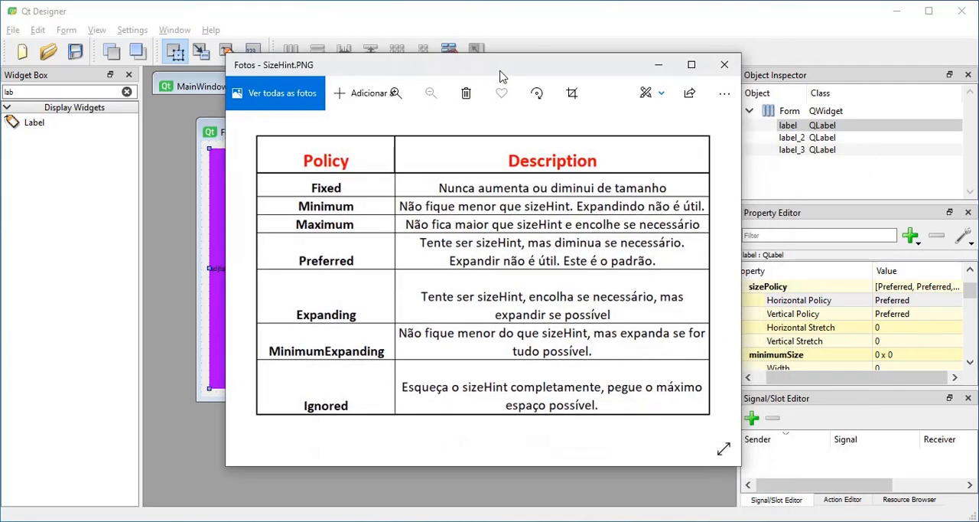